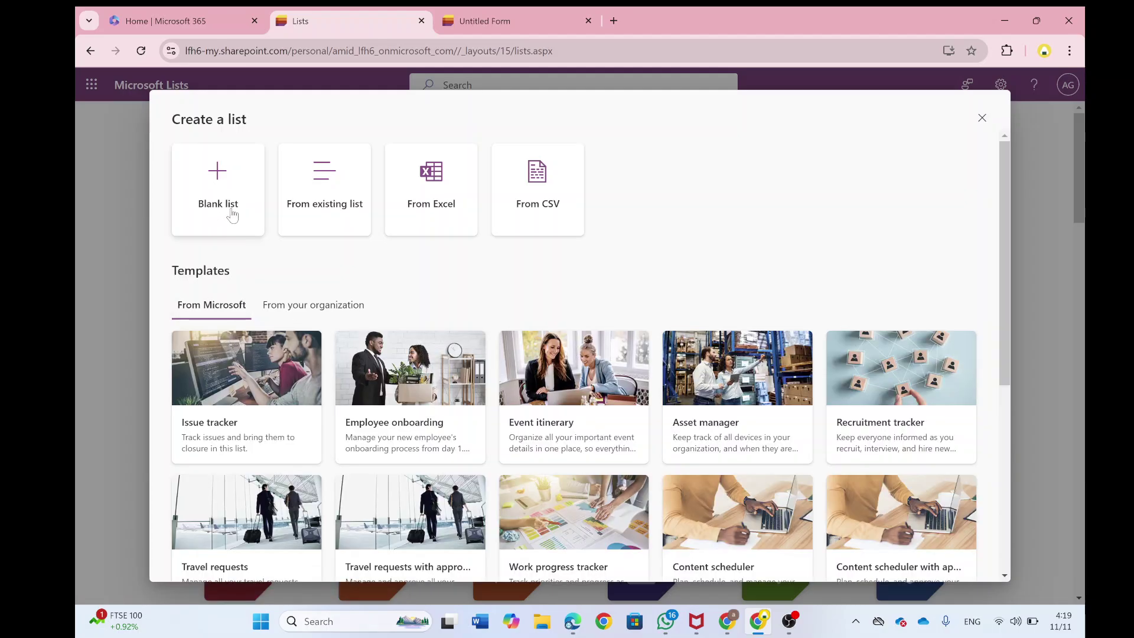
- Start a blank list and set its save location to the U.S. Sales site
{"action": "left_click", "coordinate": [229, 213]}
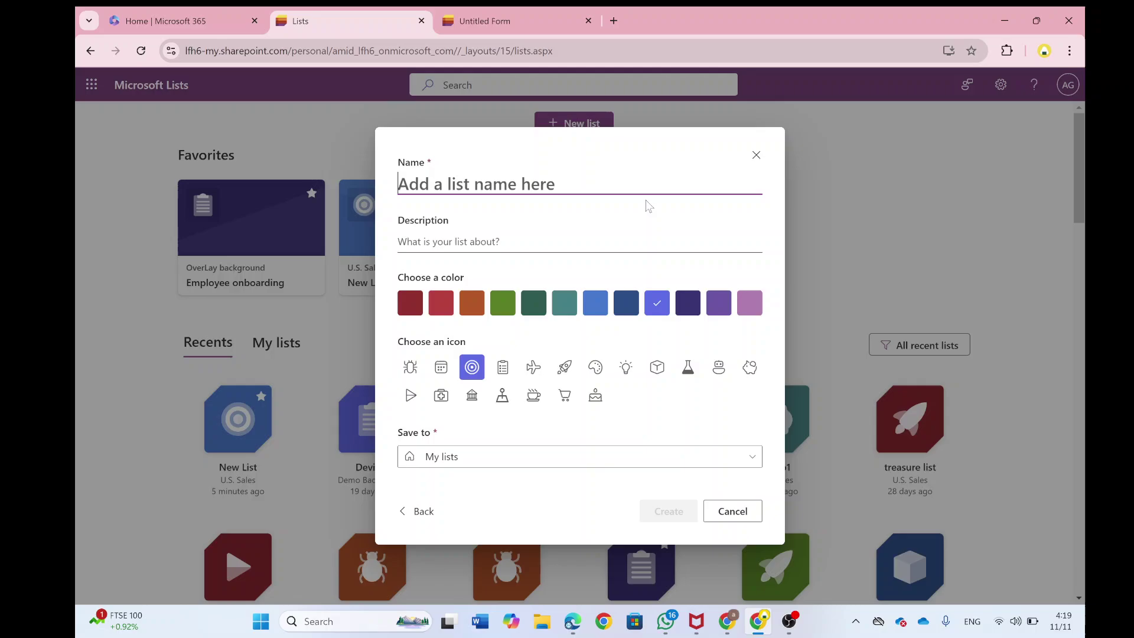
{"action": "type", "text": "Demo list"}
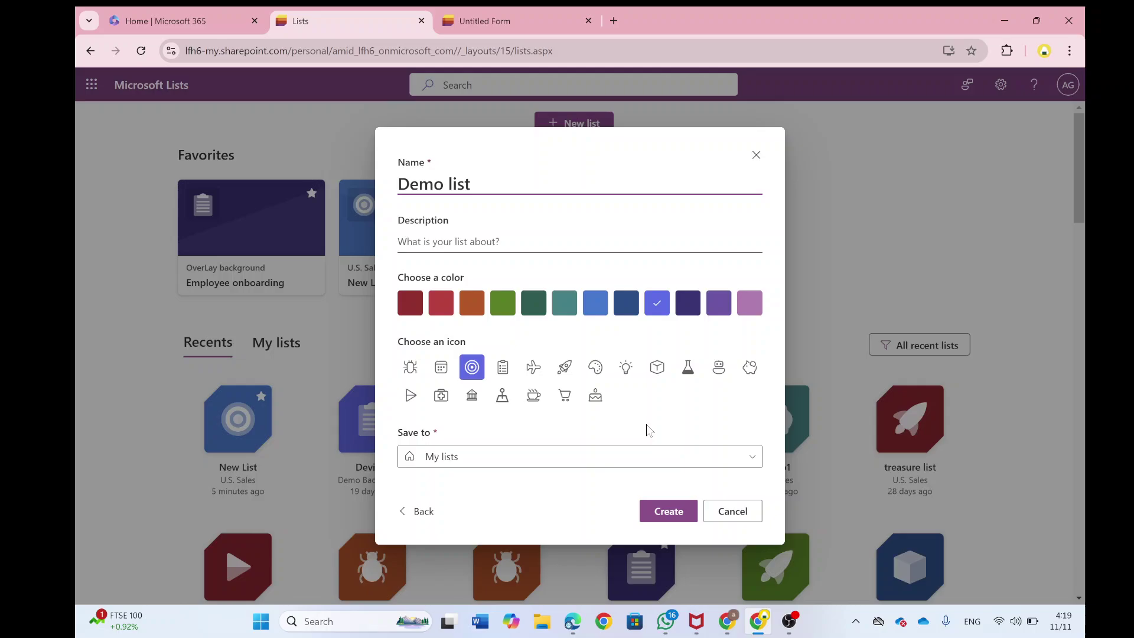
{"action": "left_click", "coordinate": [500, 456]}
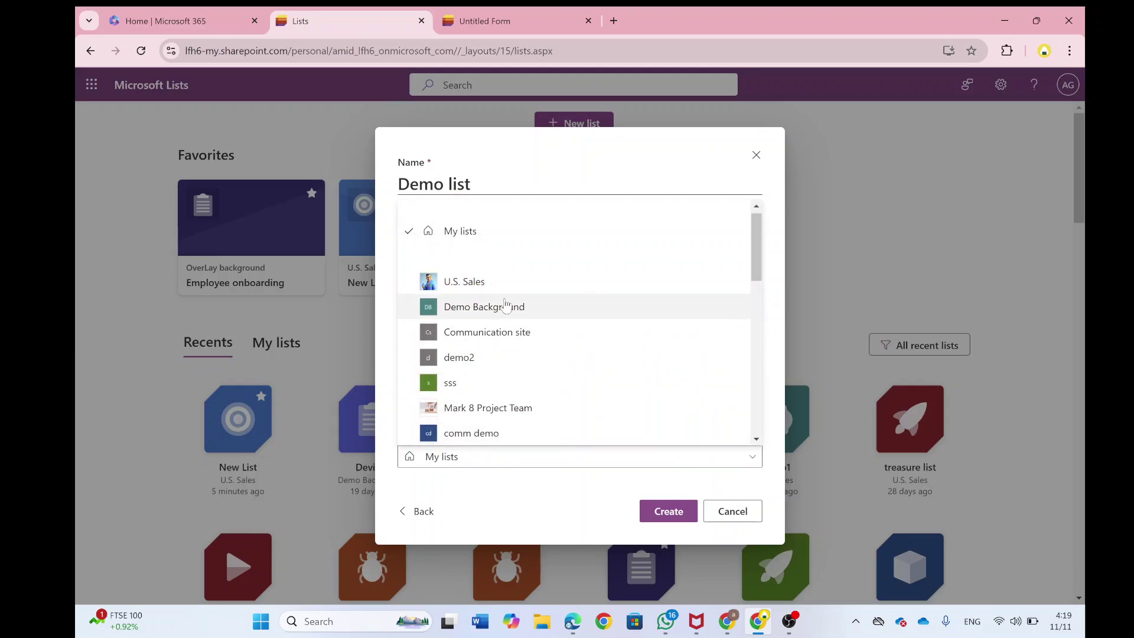
{"action": "left_click", "coordinate": [482, 282]}
{"action": "left_click", "coordinate": [676, 530]}
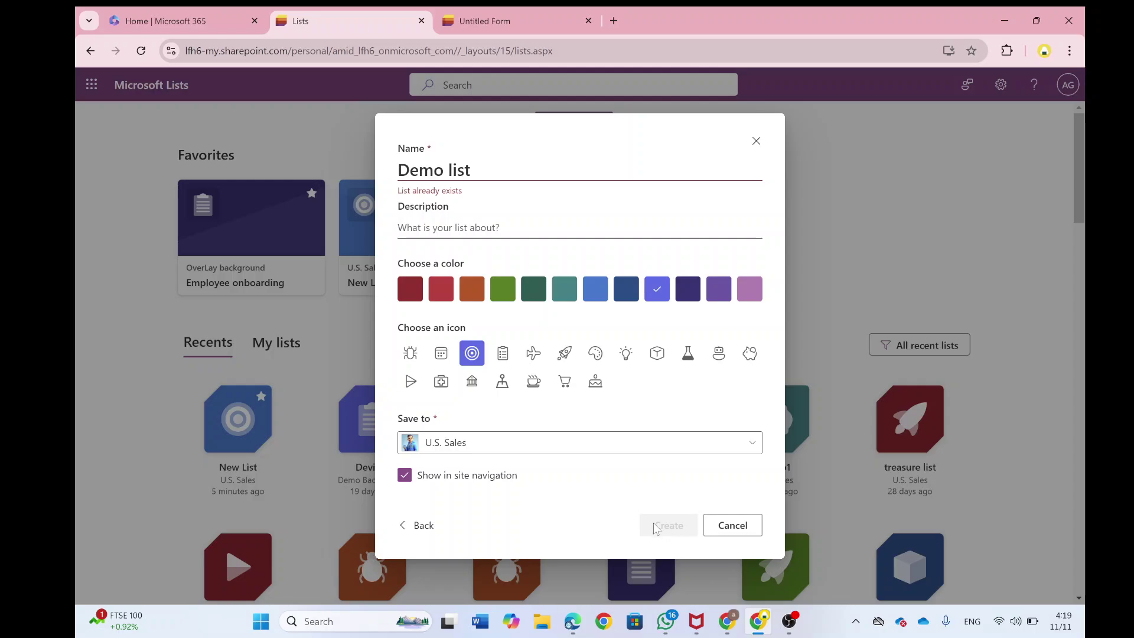
- Name the list Demo list1 and create it
{"action": "left_click", "coordinate": [532, 171]}
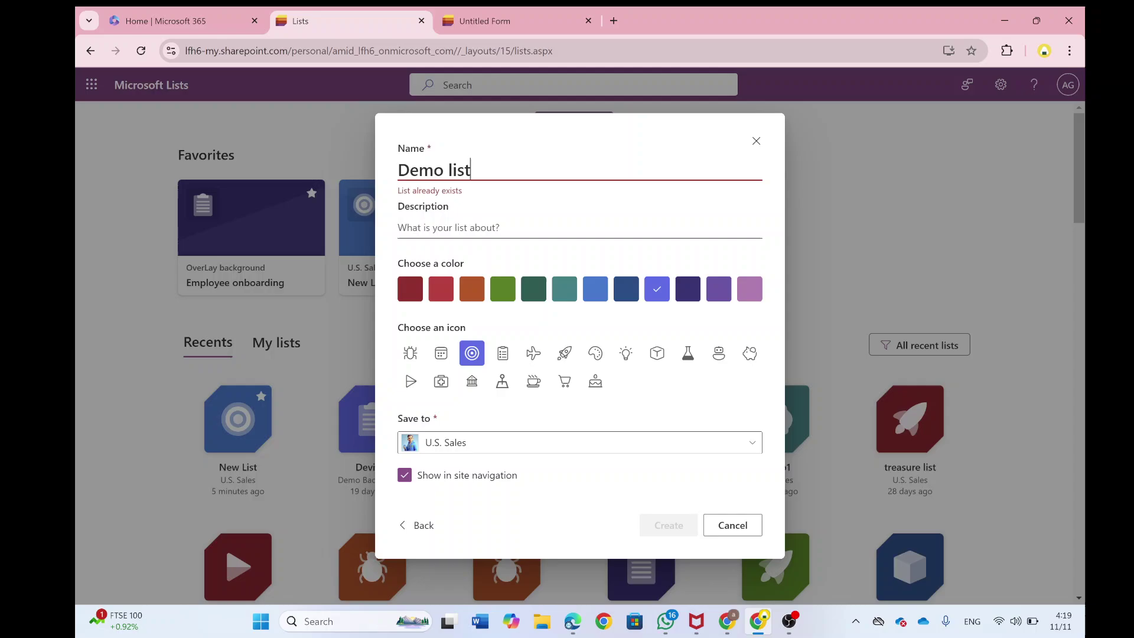
{"action": "type", "text": "1"}
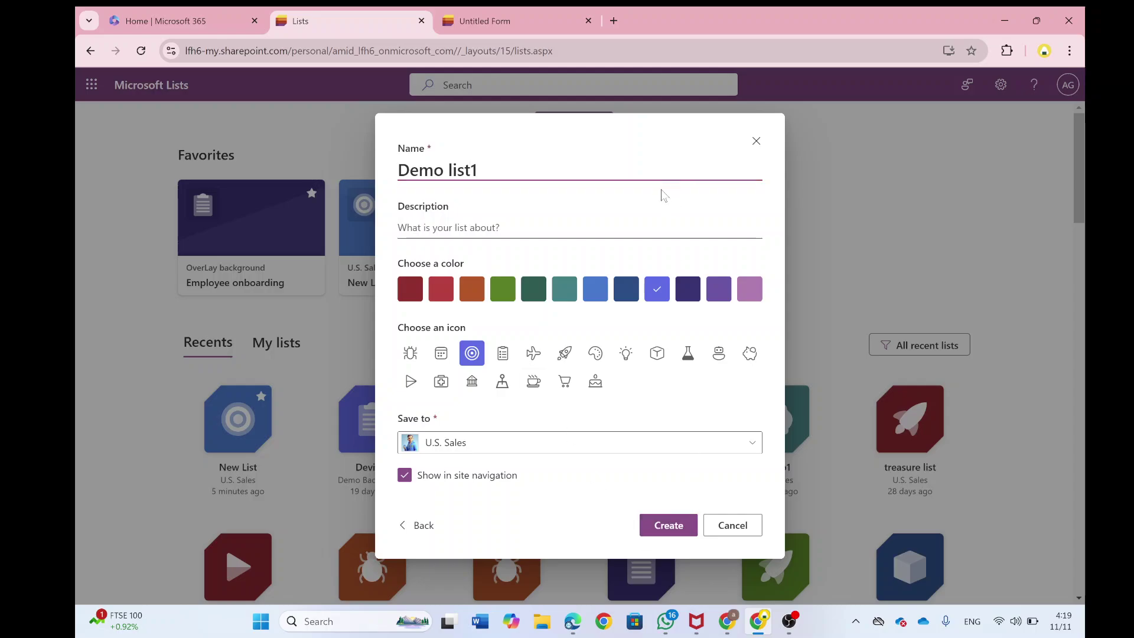
{"action": "left_click", "coordinate": [671, 527]}
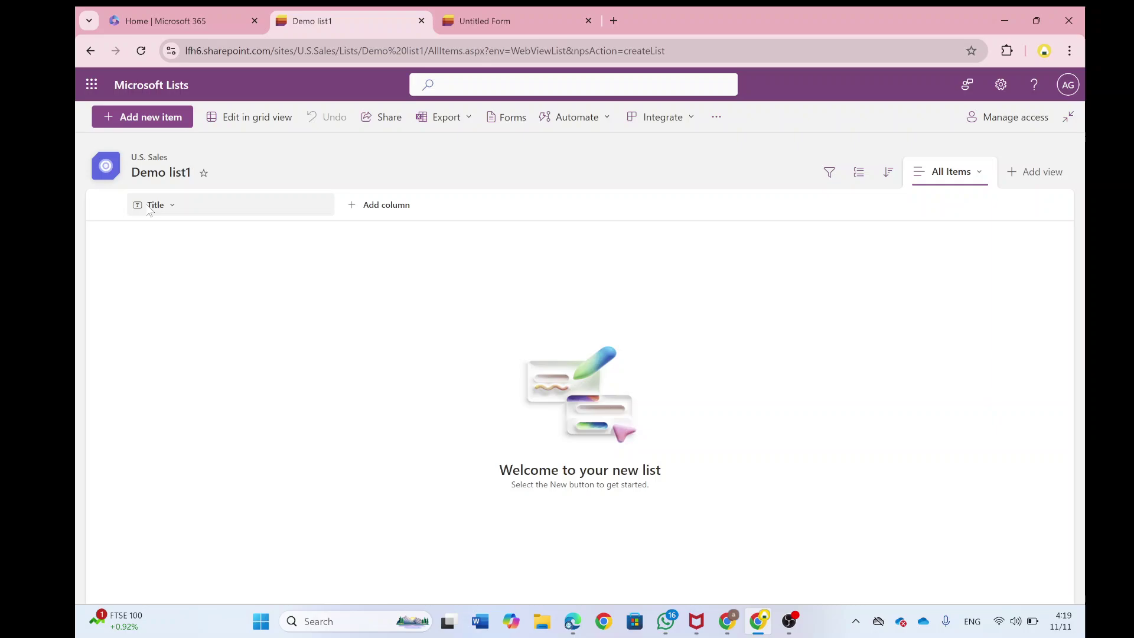
- Add a Choice column named Status with default choice values
{"action": "left_click", "coordinate": [388, 207]}
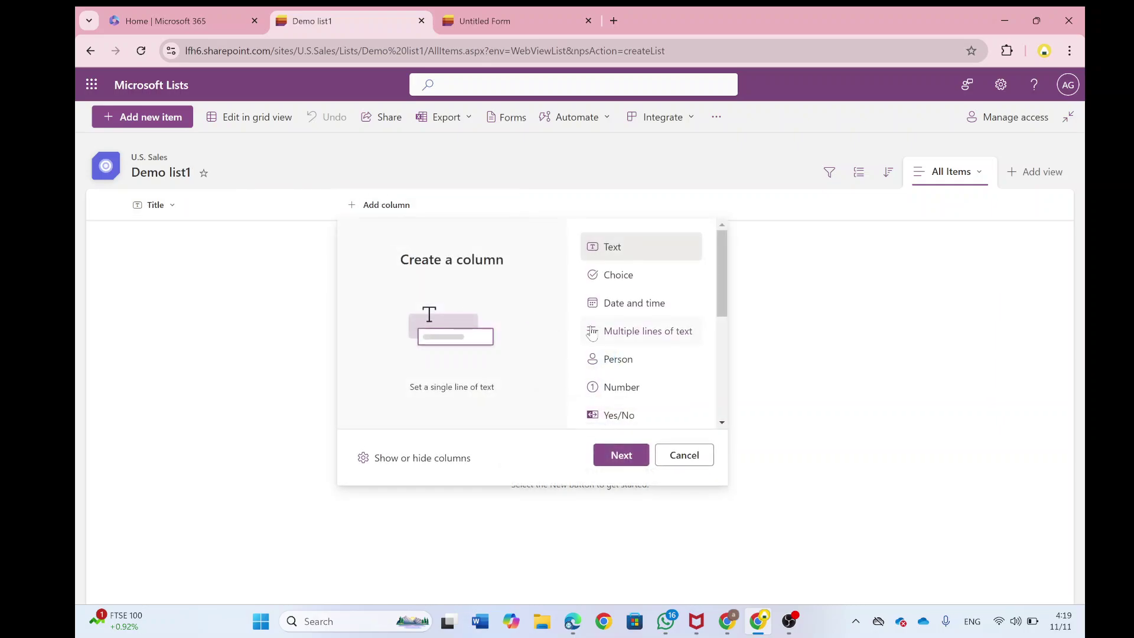
{"action": "left_click", "coordinate": [628, 278]}
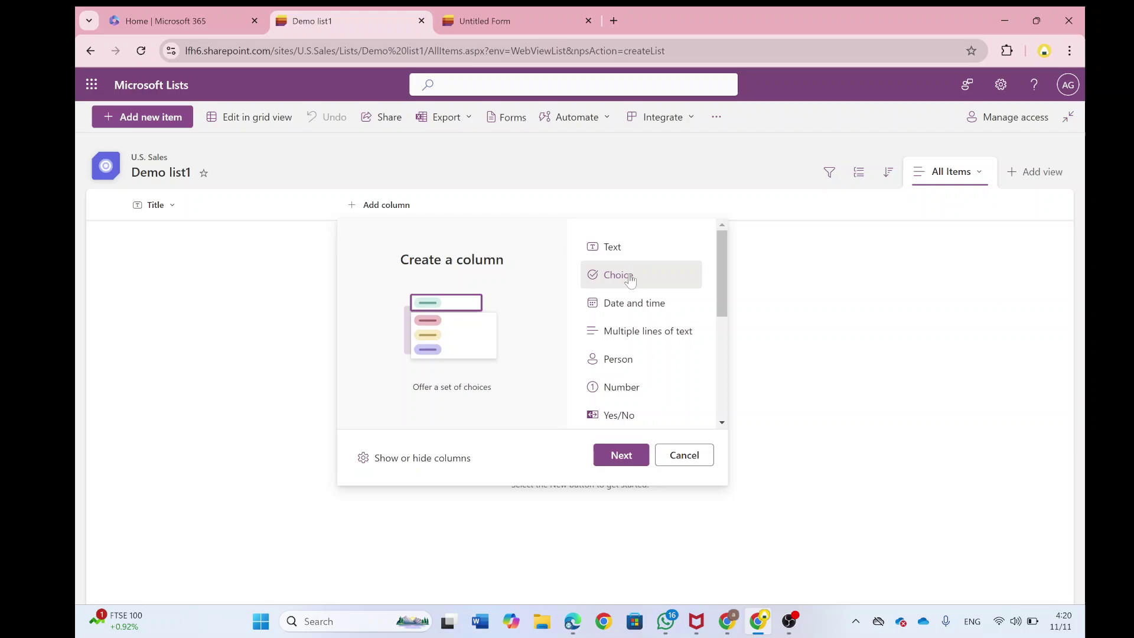
{"action": "left_click", "coordinate": [621, 455]}
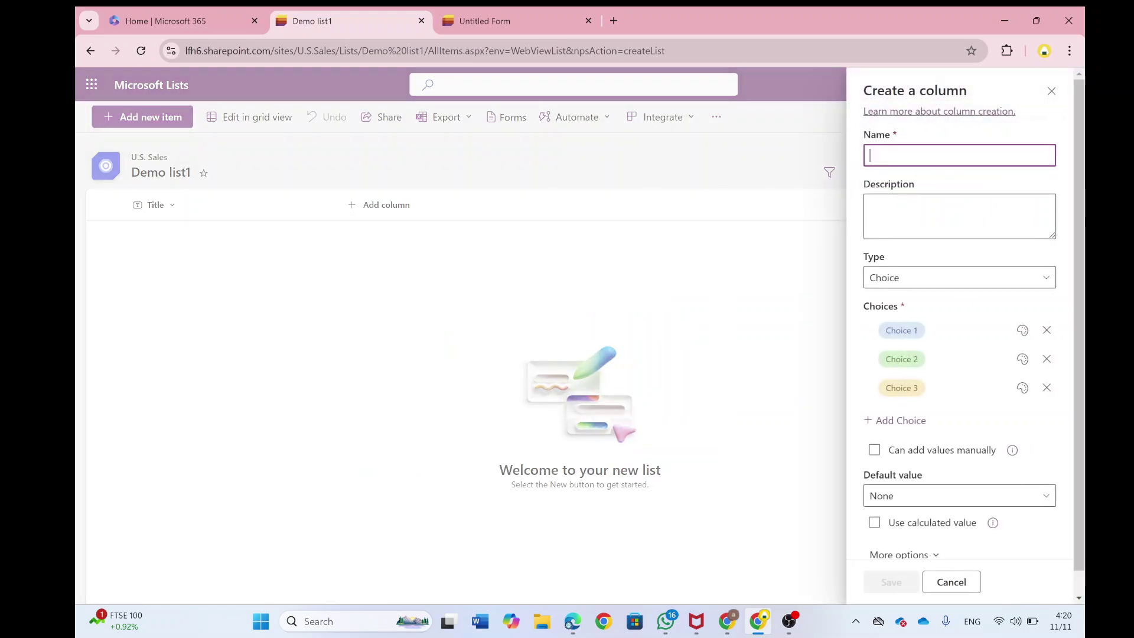
{"action": "type", "text": "Status"}
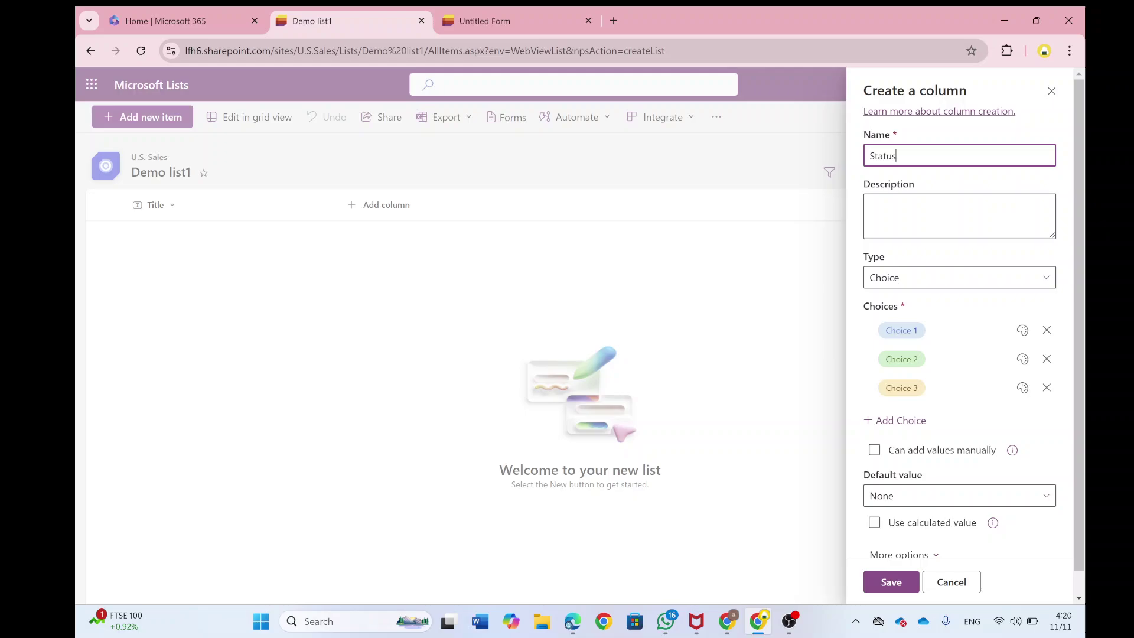
{"action": "left_click", "coordinate": [901, 330]}
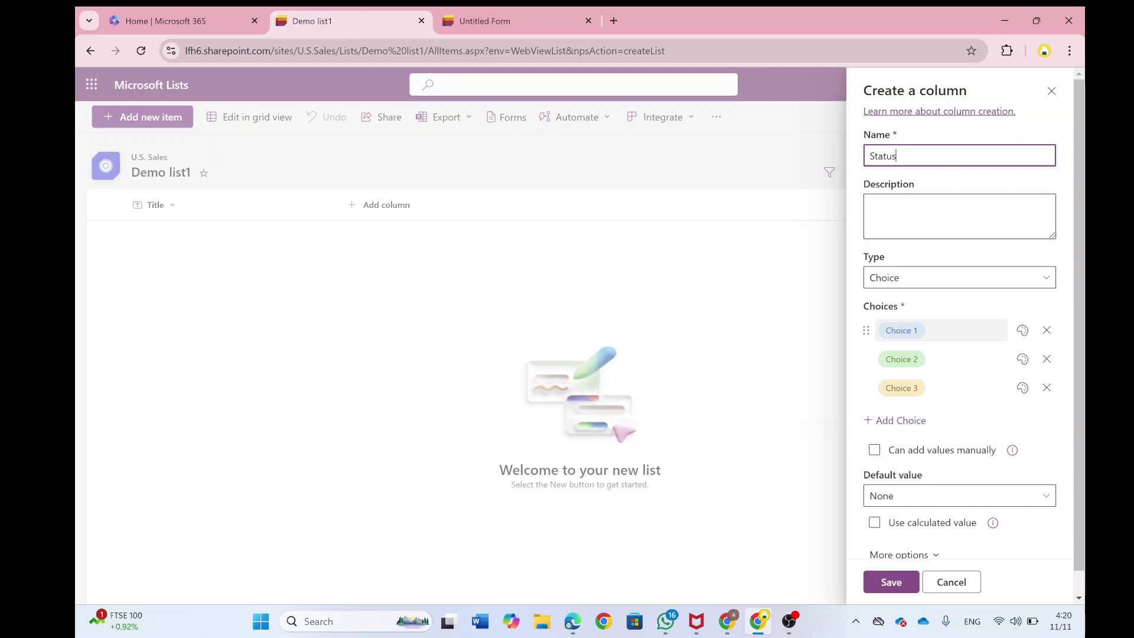
{"action": "left_click", "coordinate": [902, 577]}
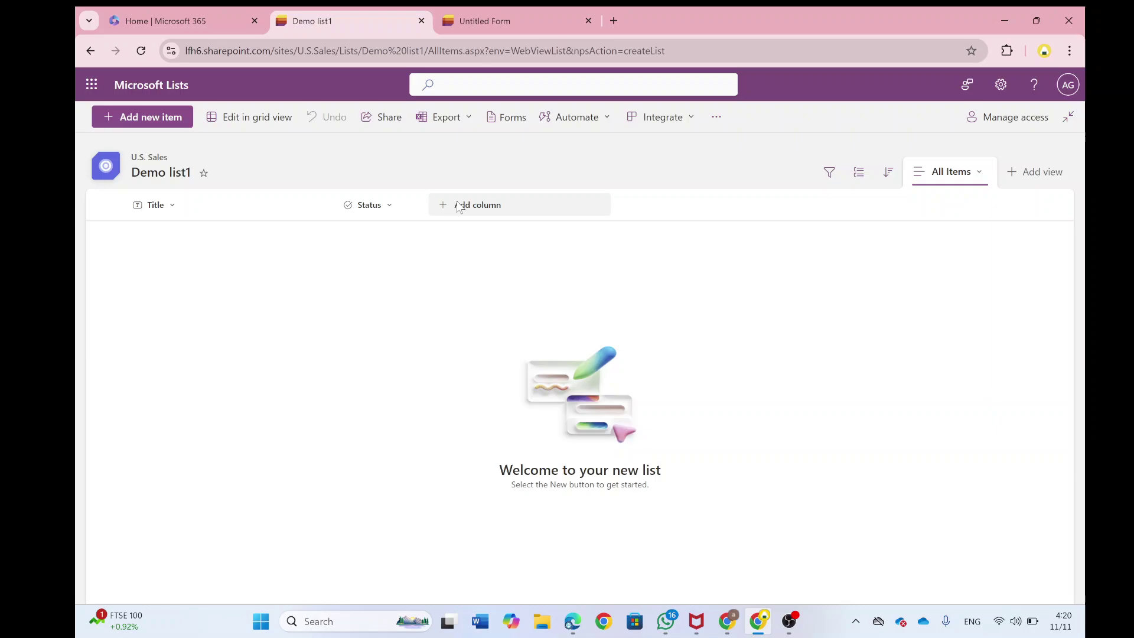
- Begin adding another column, then cancel it
{"action": "left_click", "coordinate": [460, 207]}
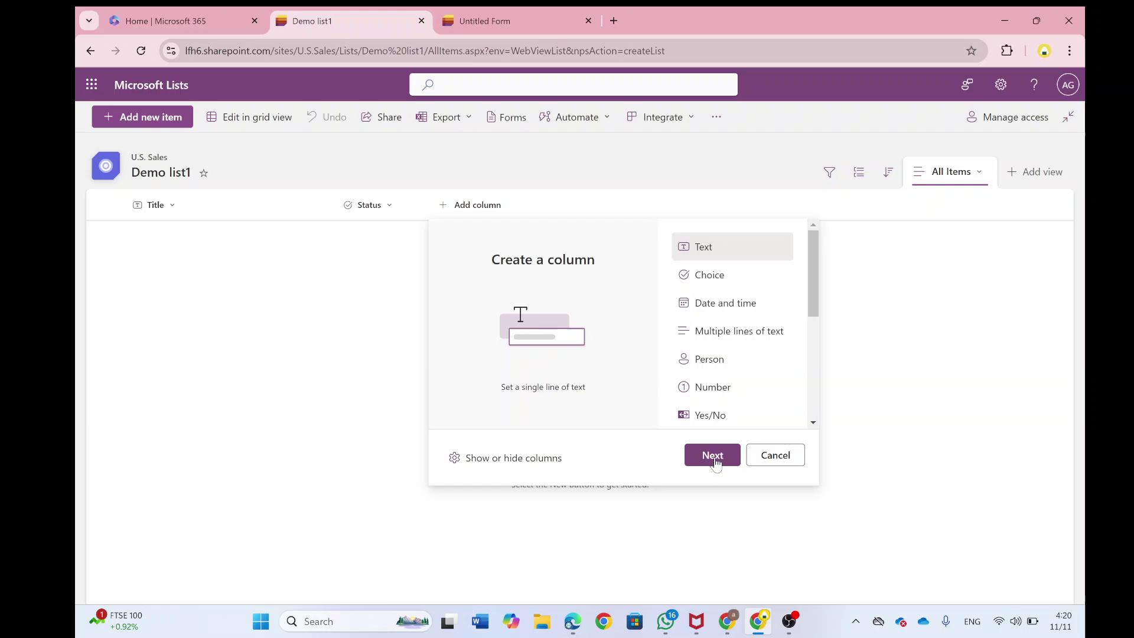
{"action": "left_click", "coordinate": [795, 461]}
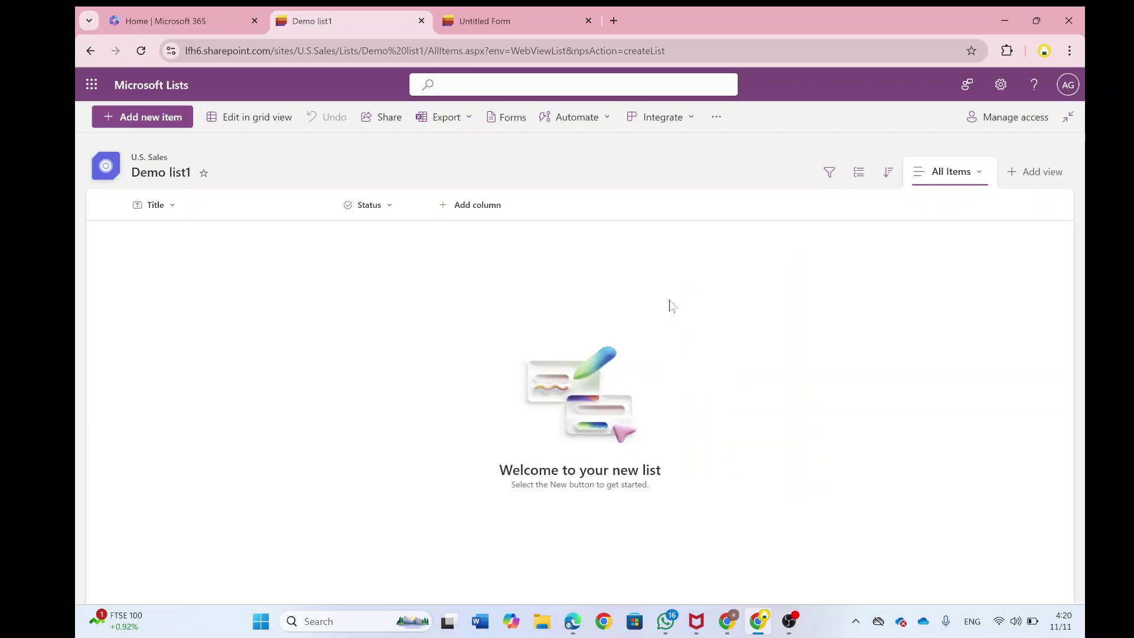
- Create a new form for Demo list1 and include the Attachments field on it
{"action": "left_click", "coordinate": [507, 121]}
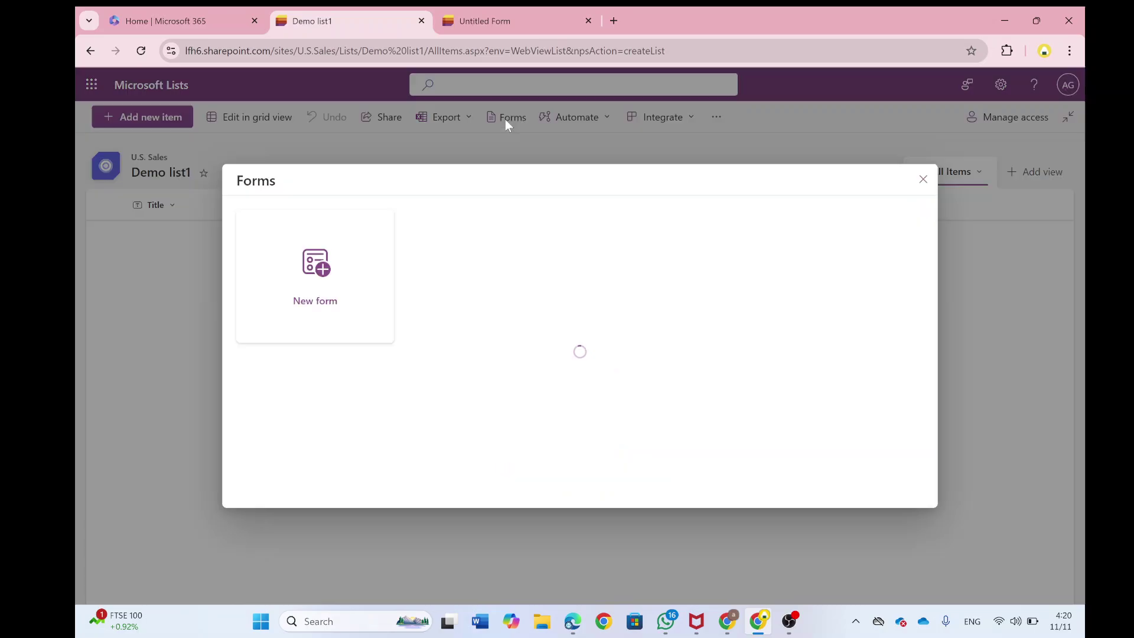
{"action": "left_click", "coordinate": [317, 275]}
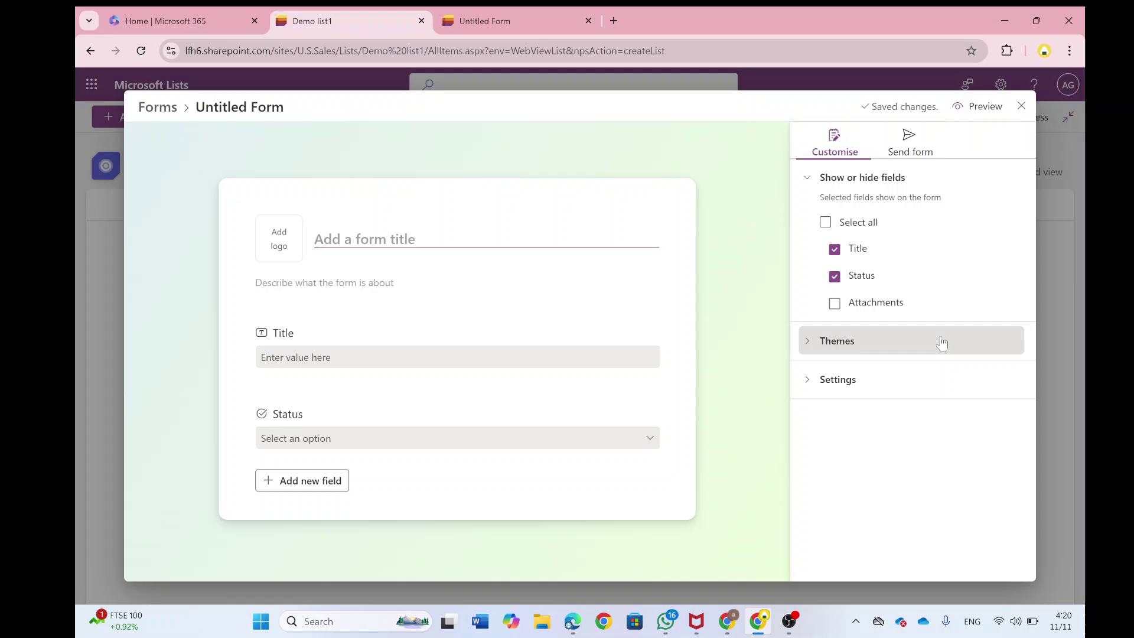
{"action": "left_click", "coordinate": [833, 303]}
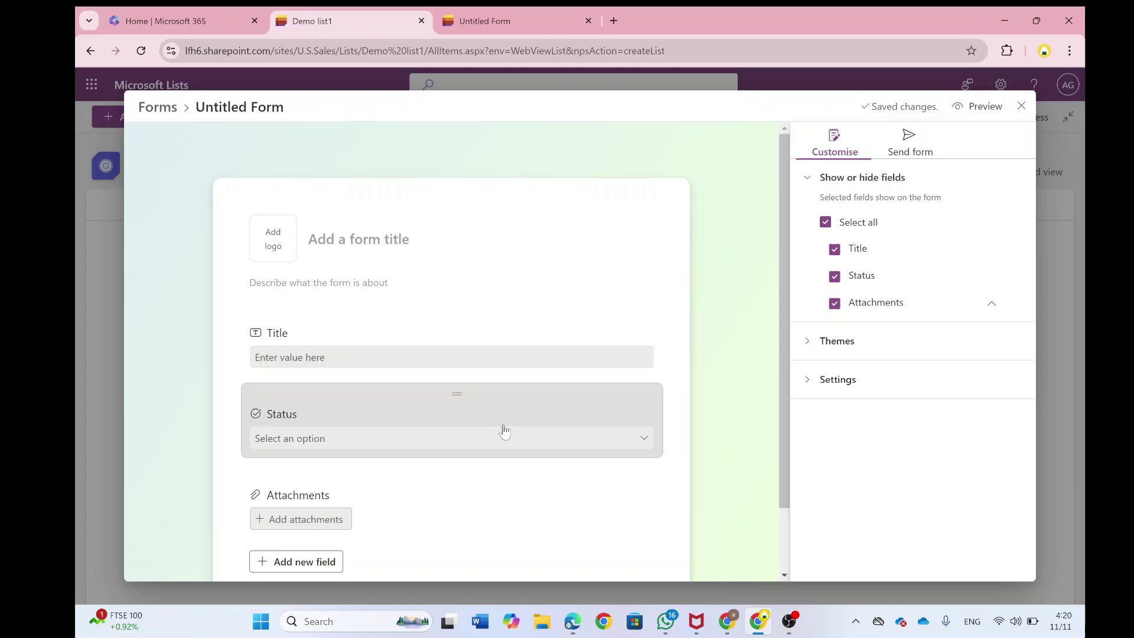
- Set the recycling bins picture as the form logo and title it Demo form1
{"action": "left_click", "coordinate": [277, 238]}
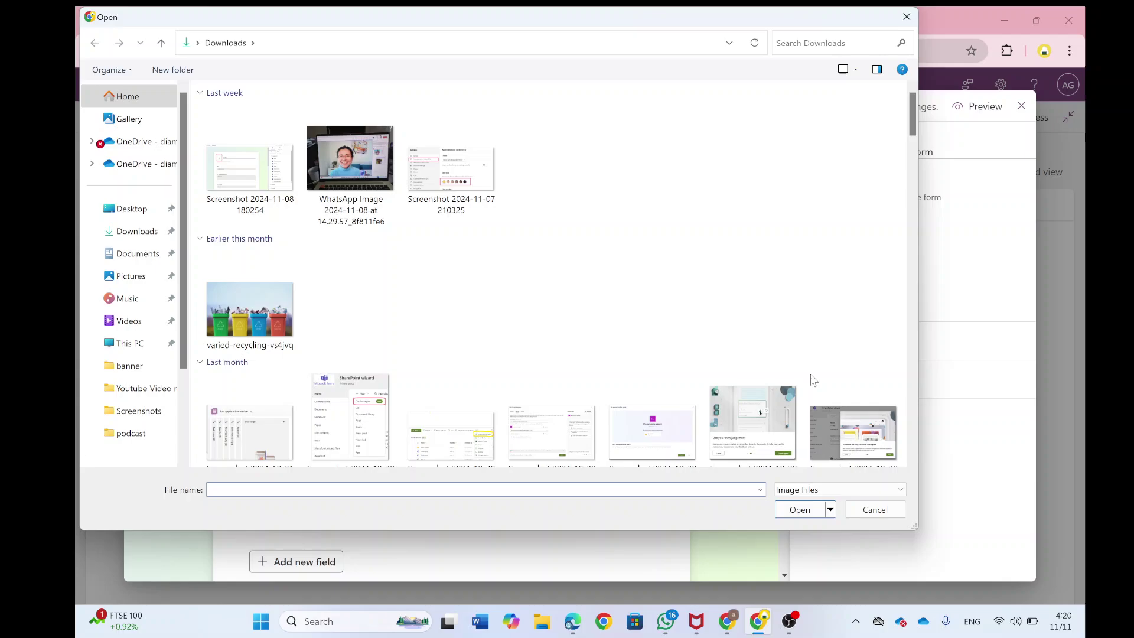
{"action": "double_click", "coordinate": [248, 310]}
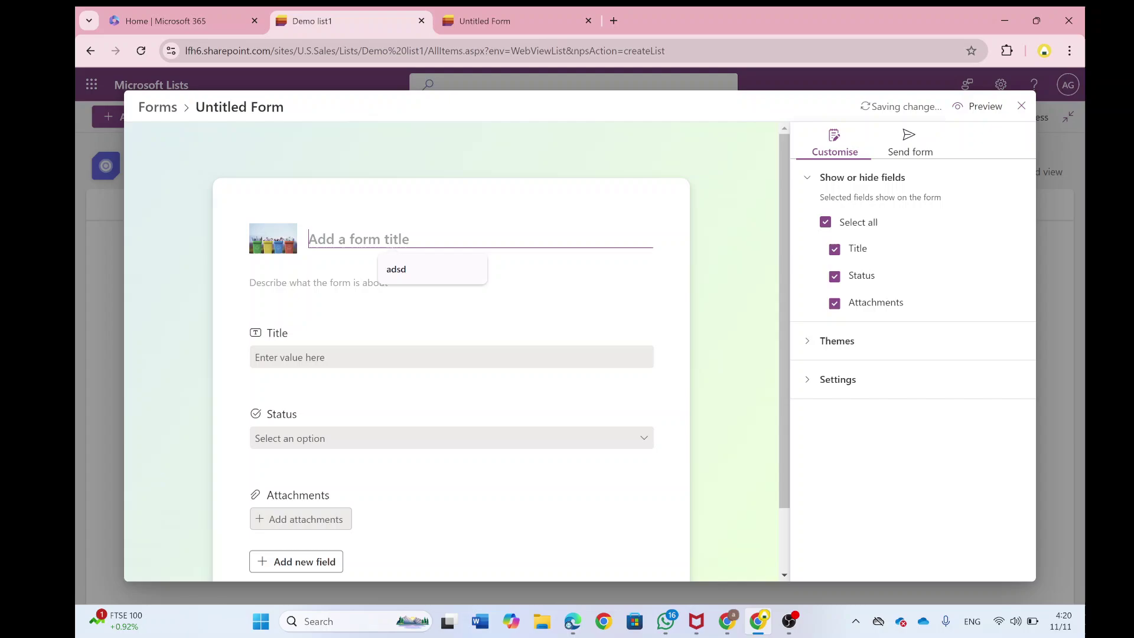
{"action": "type", "text": "DEmo"}
{"action": "key", "text": "BackSpace"}
{"action": "key", "text": "BackSpace"}
{"action": "key", "text": "BackSpace"}
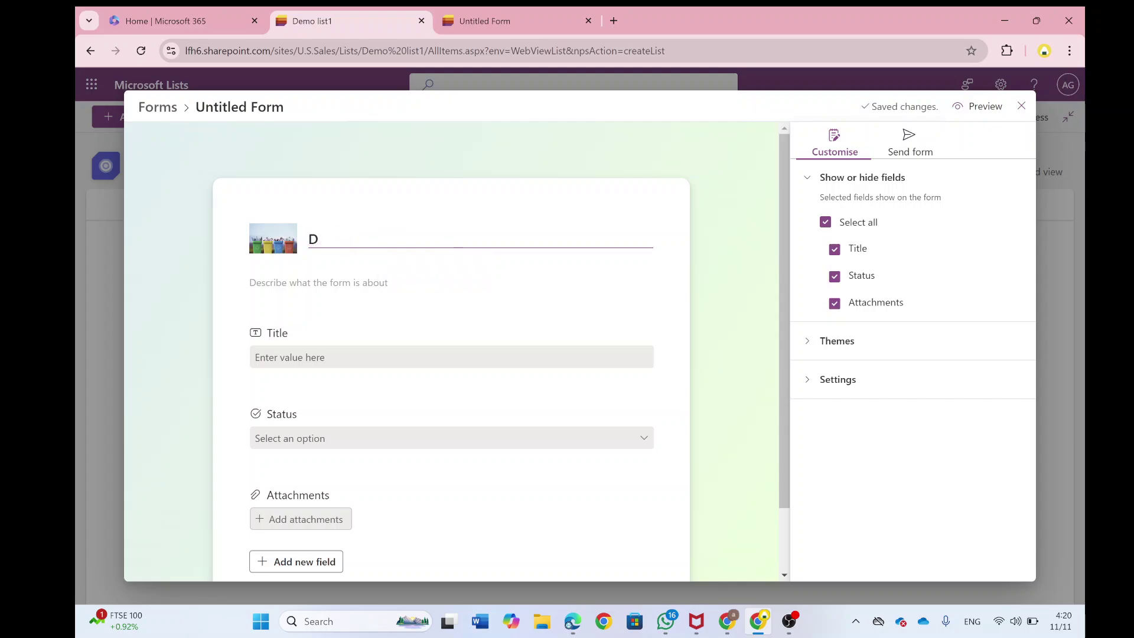
{"action": "type", "text": "e"}
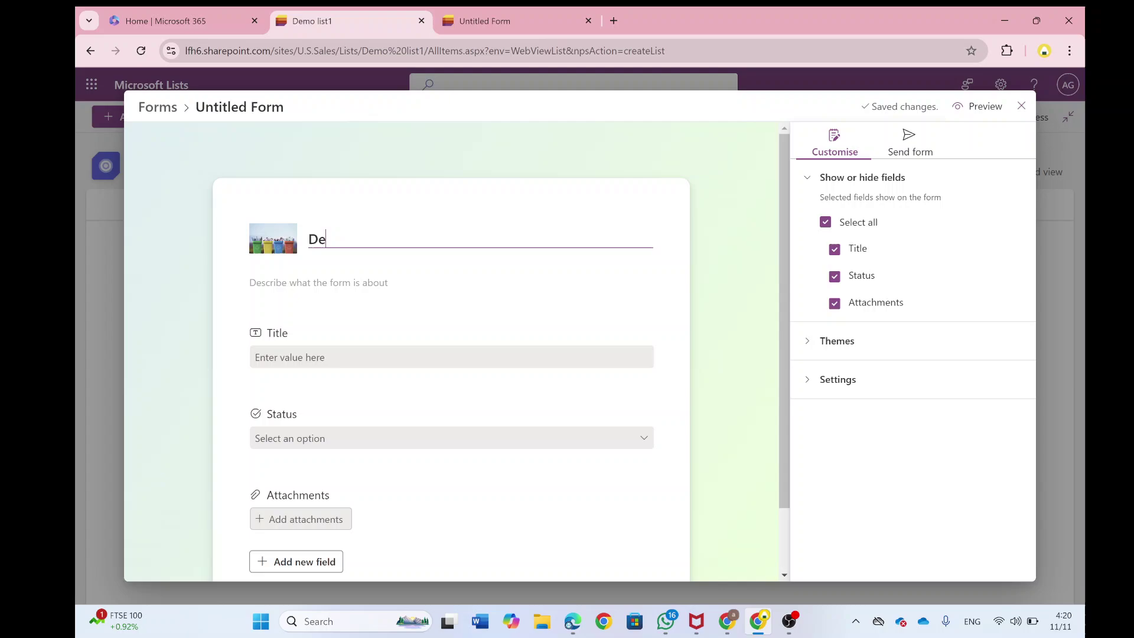
{"action": "type", "text": "nomoform"}
{"action": "type", "text": "1"}
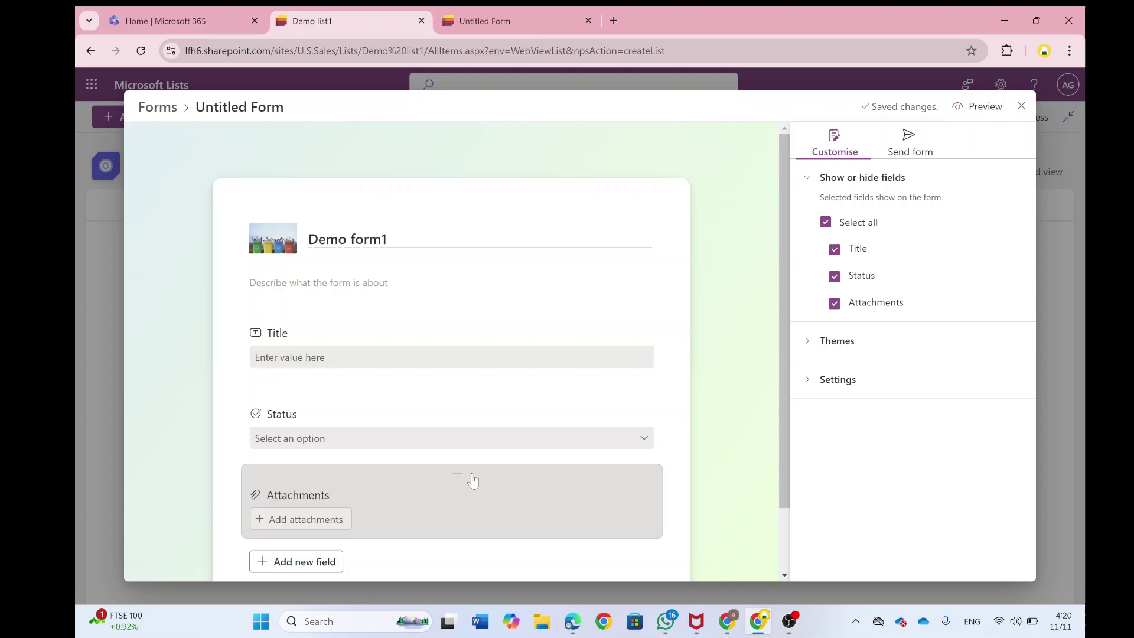
- Add an Image field named Photo to the form and save it
{"action": "left_click", "coordinate": [325, 569]}
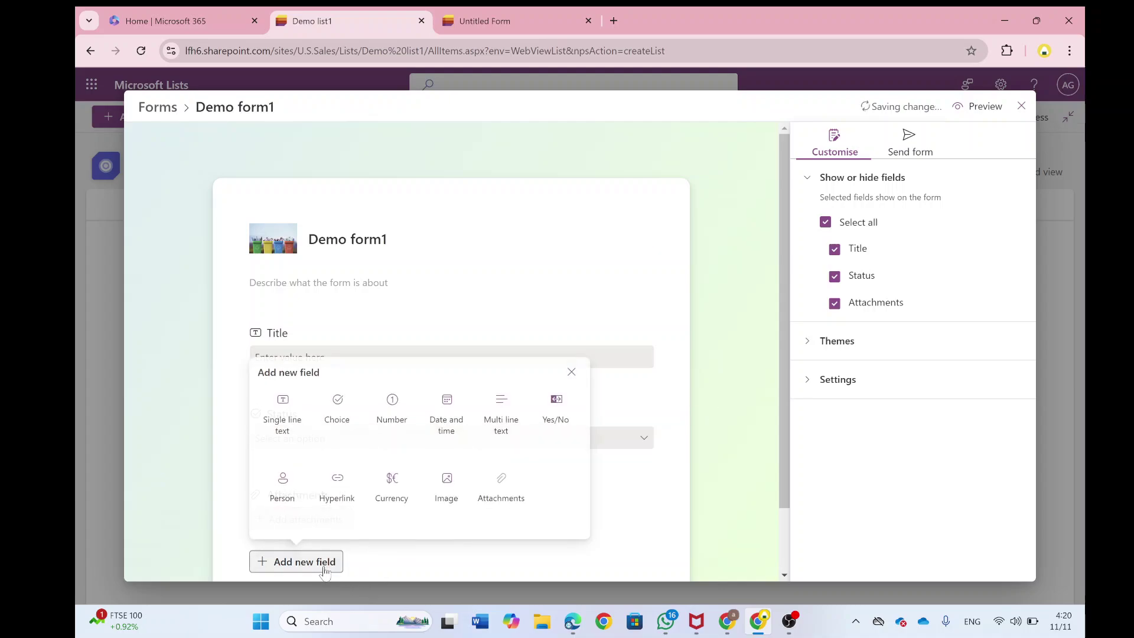
{"action": "left_click", "coordinate": [457, 485]}
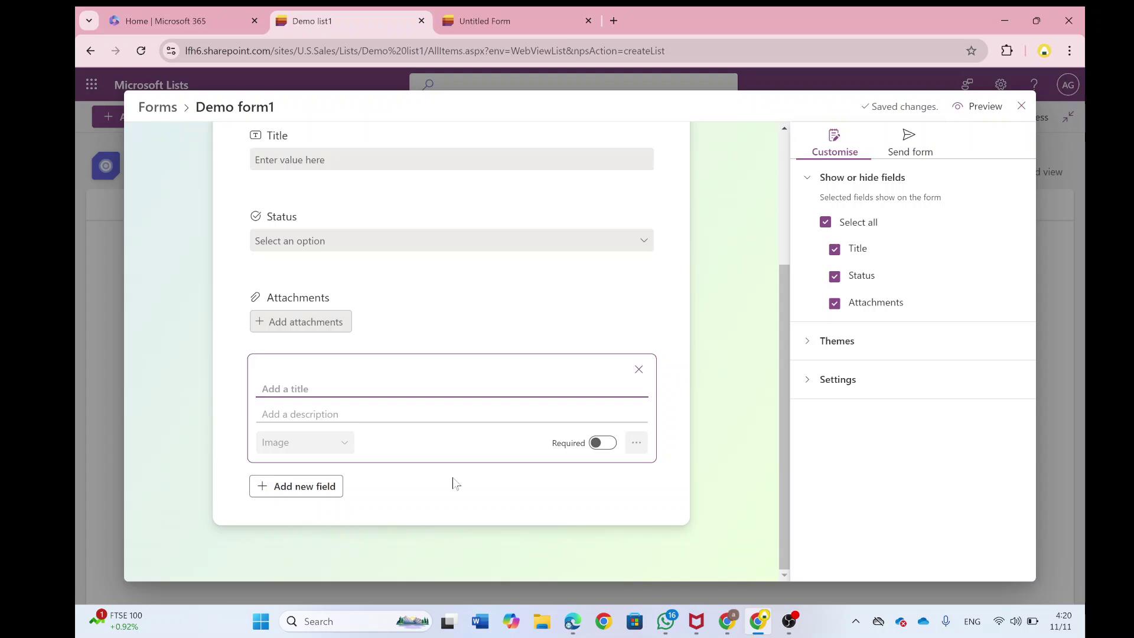
{"action": "type", "text": "Photo"}
{"action": "left_click", "coordinate": [687, 368]}
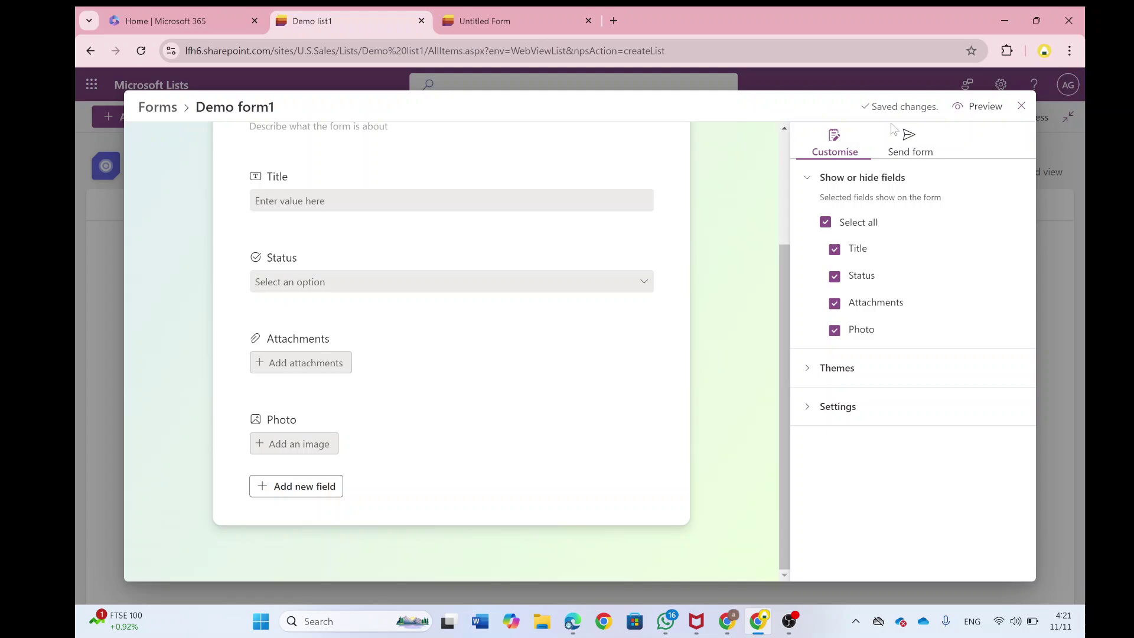
- Copy Demo form1's share link and load it in a new browser tab
{"action": "left_click", "coordinate": [921, 151]}
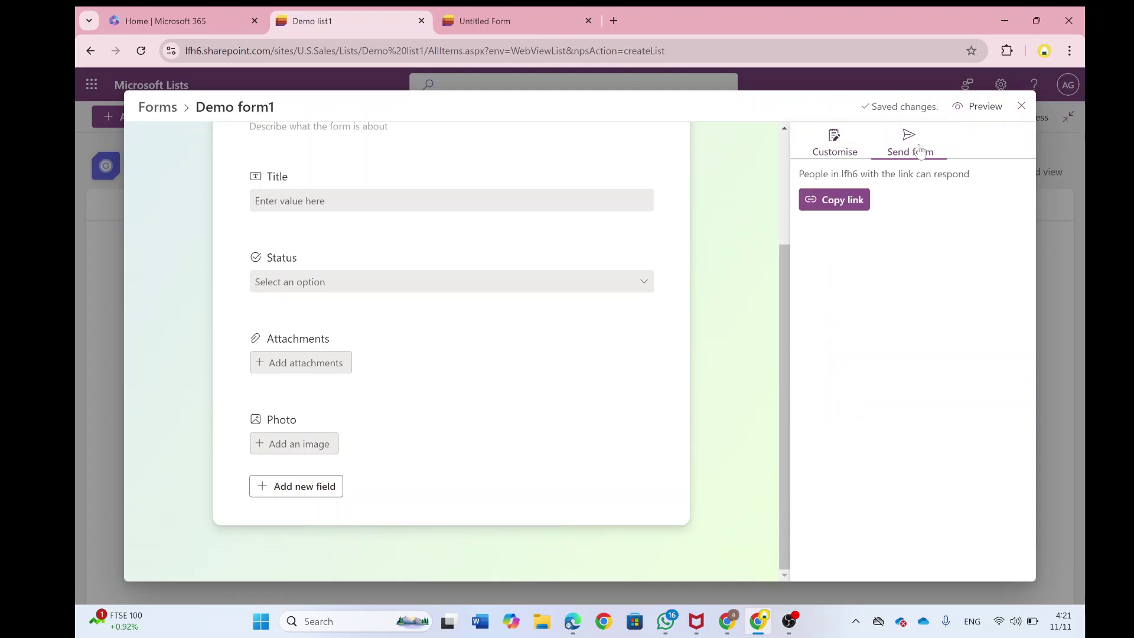
{"action": "left_click", "coordinate": [835, 200]}
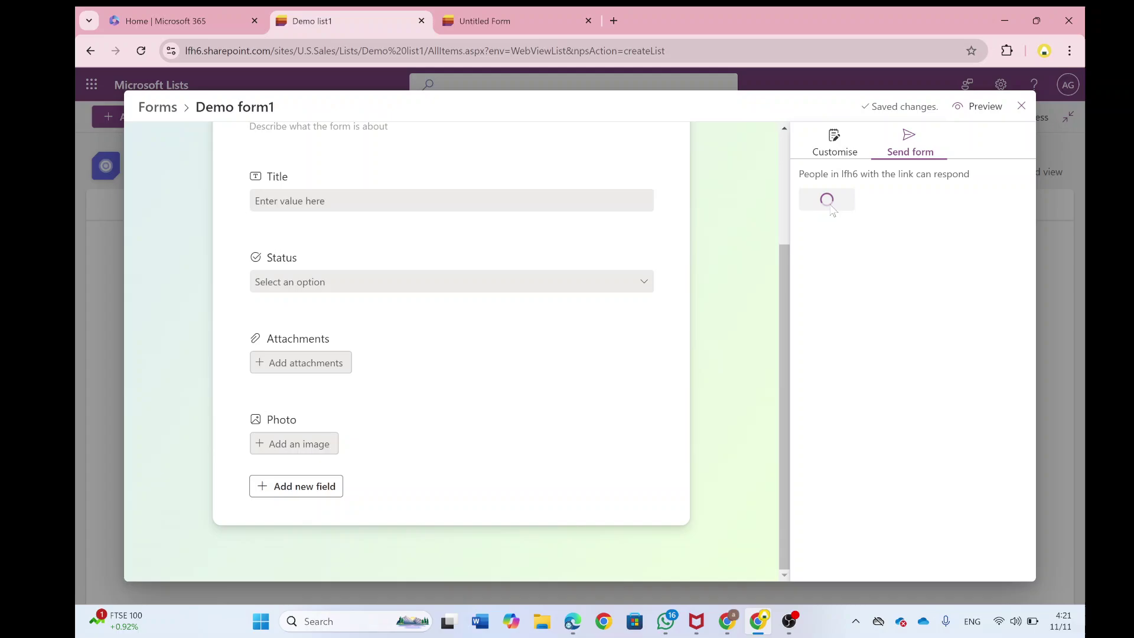
{"action": "left_click", "coordinate": [613, 20]}
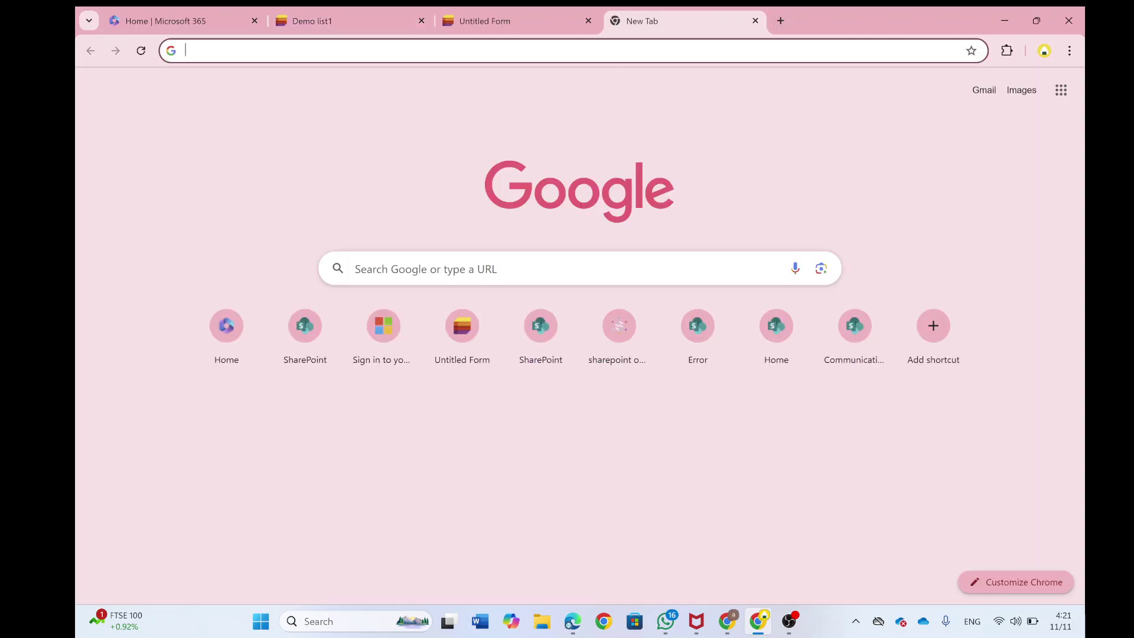
{"action": "key", "text": "ctrl+v"}
{"action": "key", "text": "Return"}
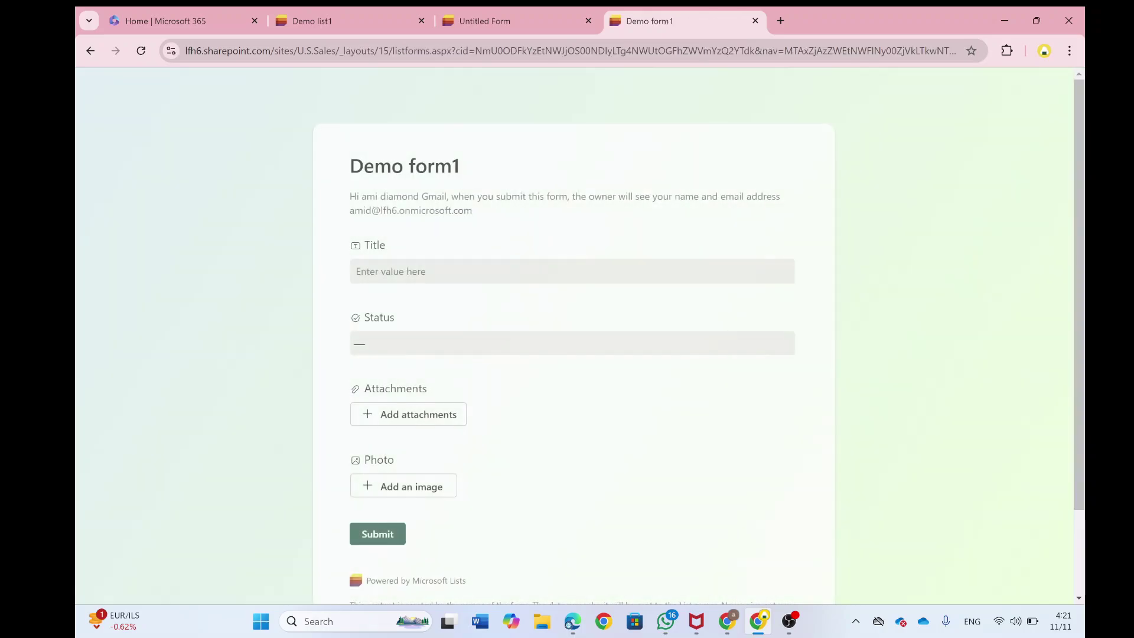
- Fill in Title item1 and Status Choice 1 on the form
{"action": "left_click", "coordinate": [434, 271]}
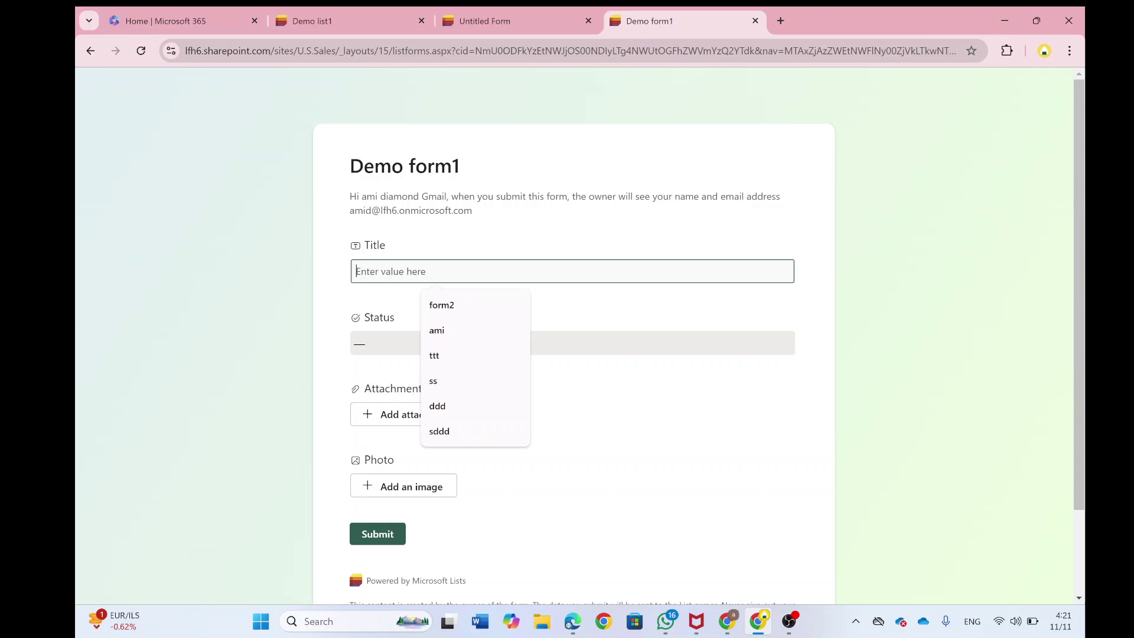
{"action": "type", "text": "de"}
{"action": "key", "text": "BackSpace"}
{"action": "key", "text": "BackSpace"}
{"action": "type", "text": "item1"}
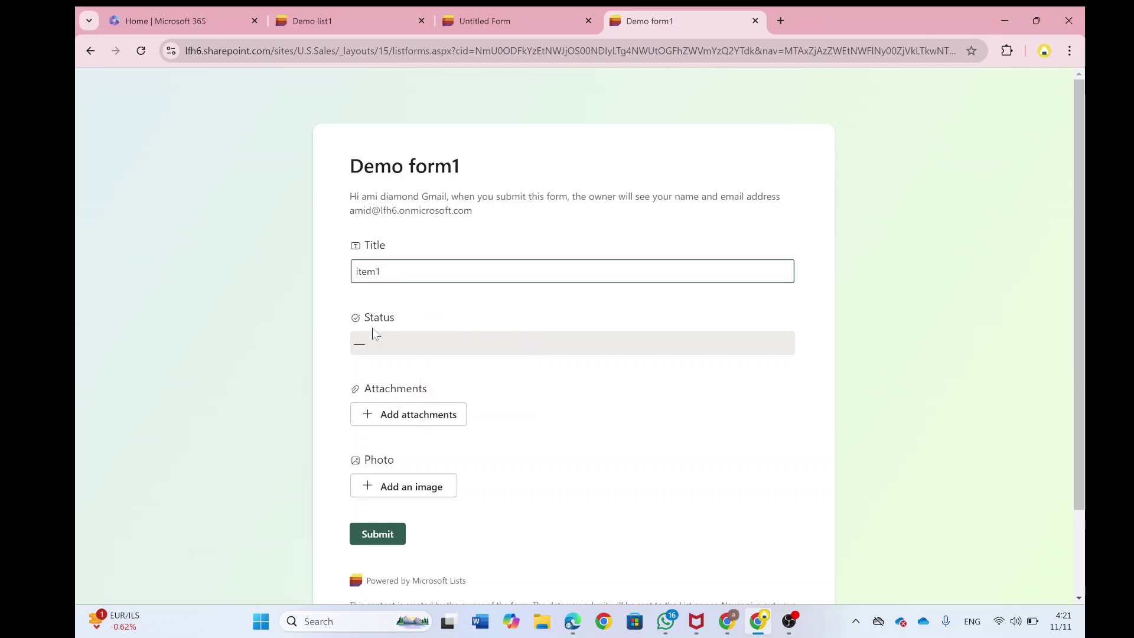
{"action": "left_click", "coordinate": [373, 337]}
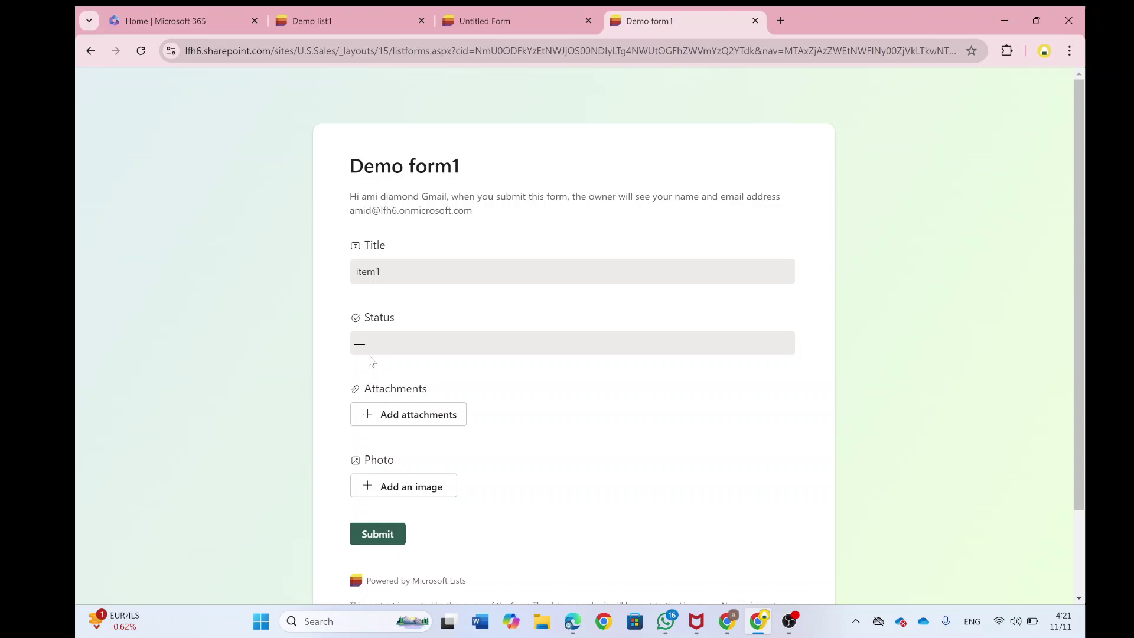
{"action": "left_click", "coordinate": [381, 379]}
- Attach the CV Word document, add the WhatsApp picture as the photo, and submit the response
{"action": "left_click", "coordinate": [423, 423]}
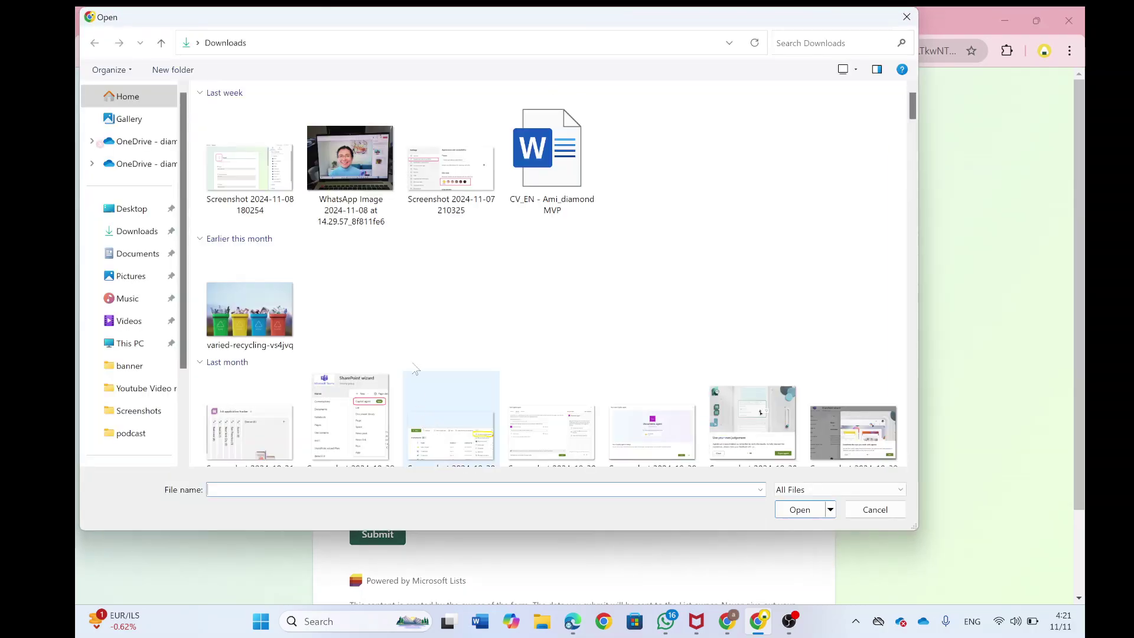
{"action": "double_click", "coordinate": [567, 158]}
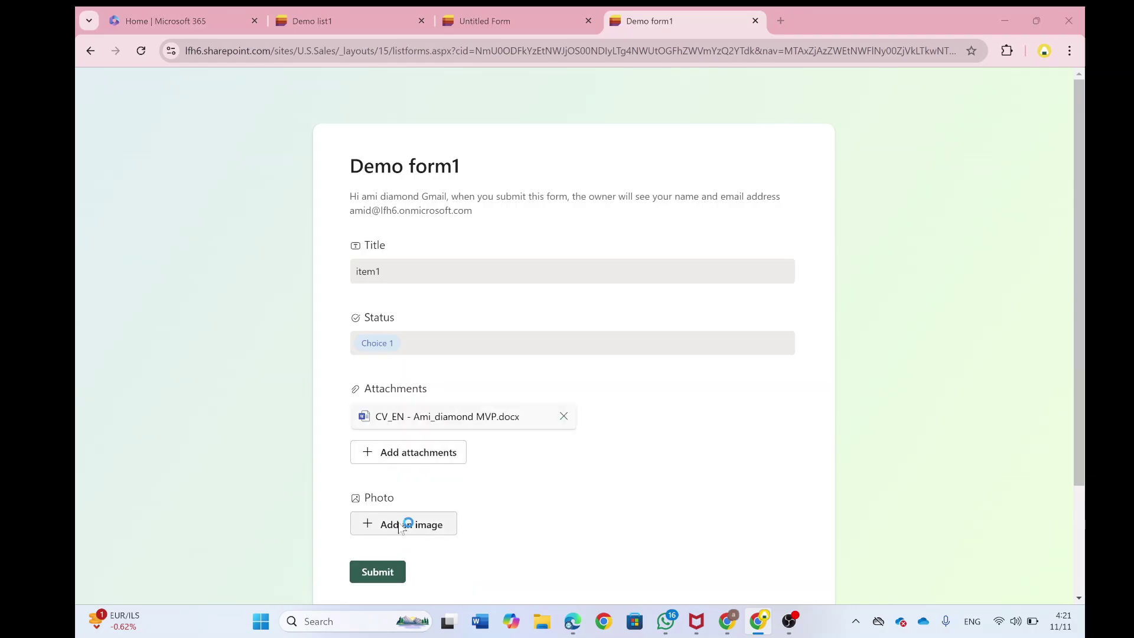
{"action": "left_click", "coordinate": [403, 524]}
{"action": "double_click", "coordinate": [349, 160]}
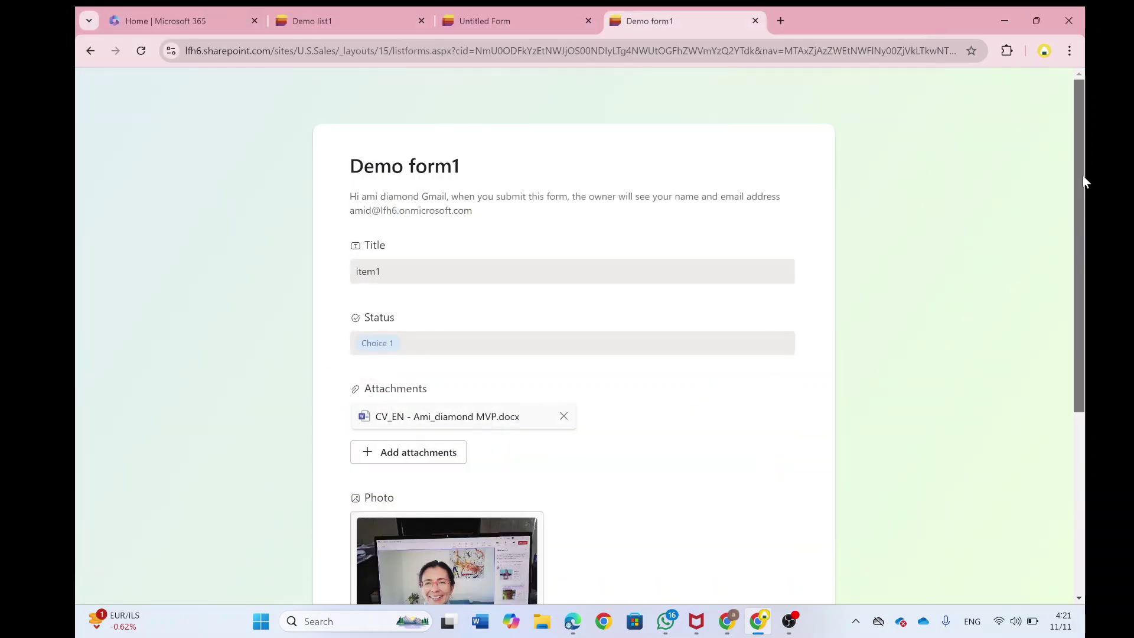
{"action": "left_click_drag", "start_coordinate": [1082, 176], "coordinate": [1077, 330]}
{"action": "left_click", "coordinate": [379, 461]}
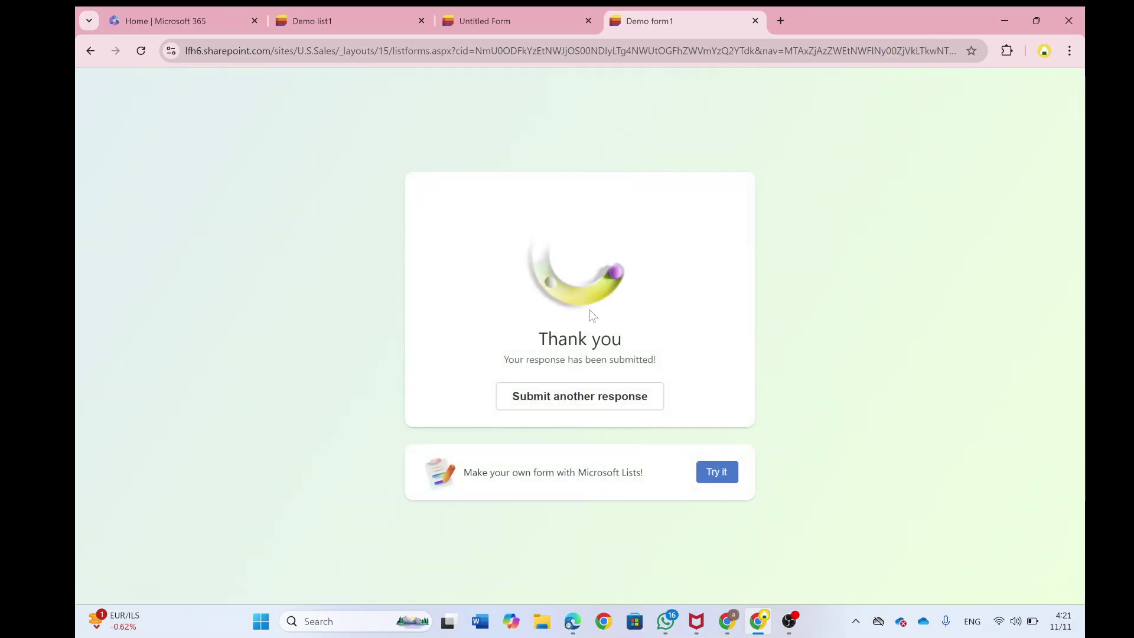
{"action": "left_click", "coordinate": [347, 17]}
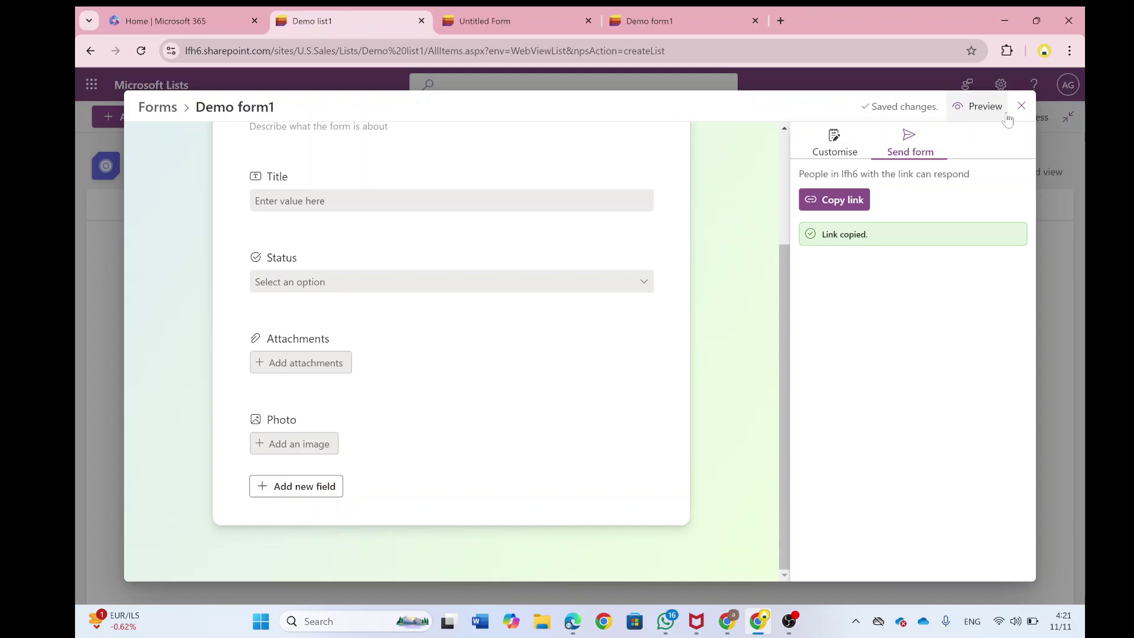
- Close the form editor and reload Demo list1 so item1 appears
{"action": "left_click", "coordinate": [1021, 105]}
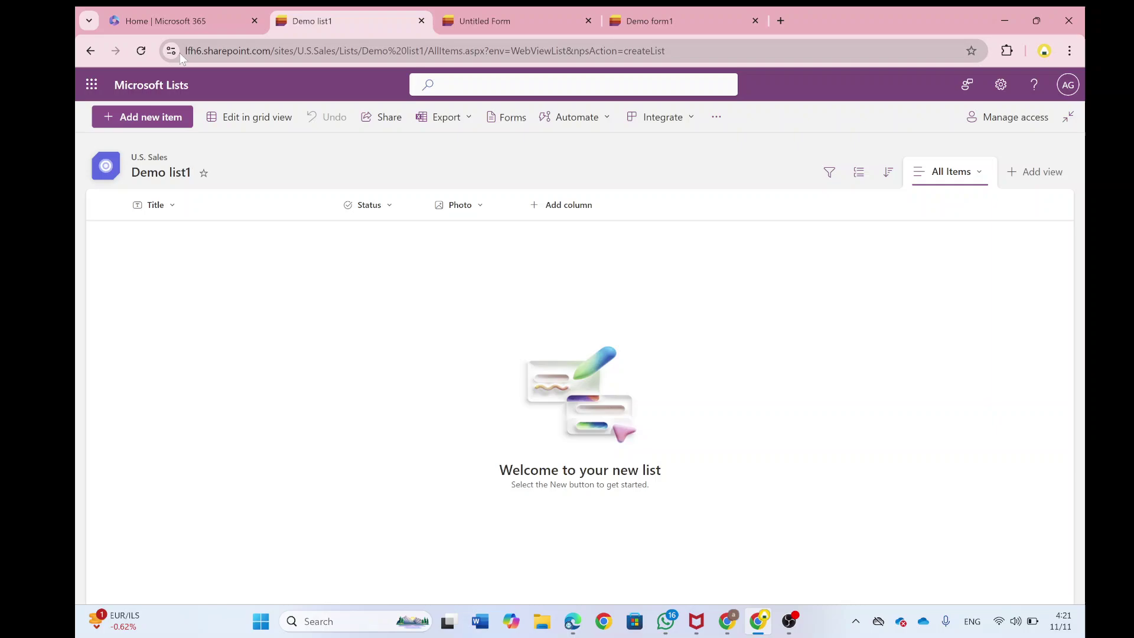
{"action": "left_click", "coordinate": [141, 51]}
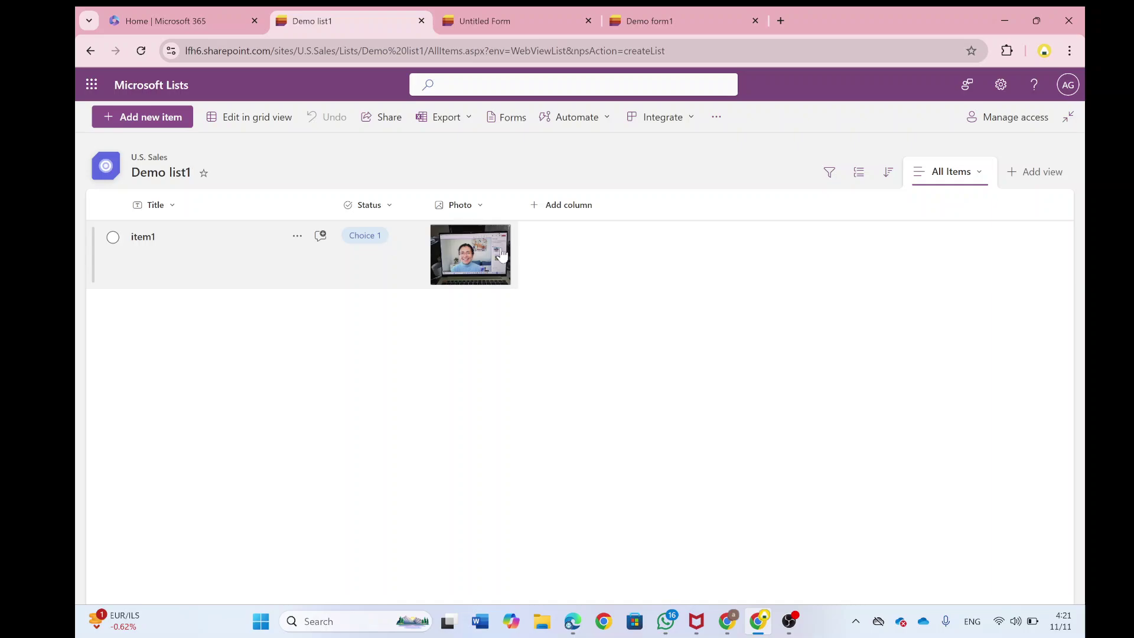
- Inspect item1's details panel with its Choice 1 status, photo and CV attachment, then close it
{"action": "left_click", "coordinate": [145, 243]}
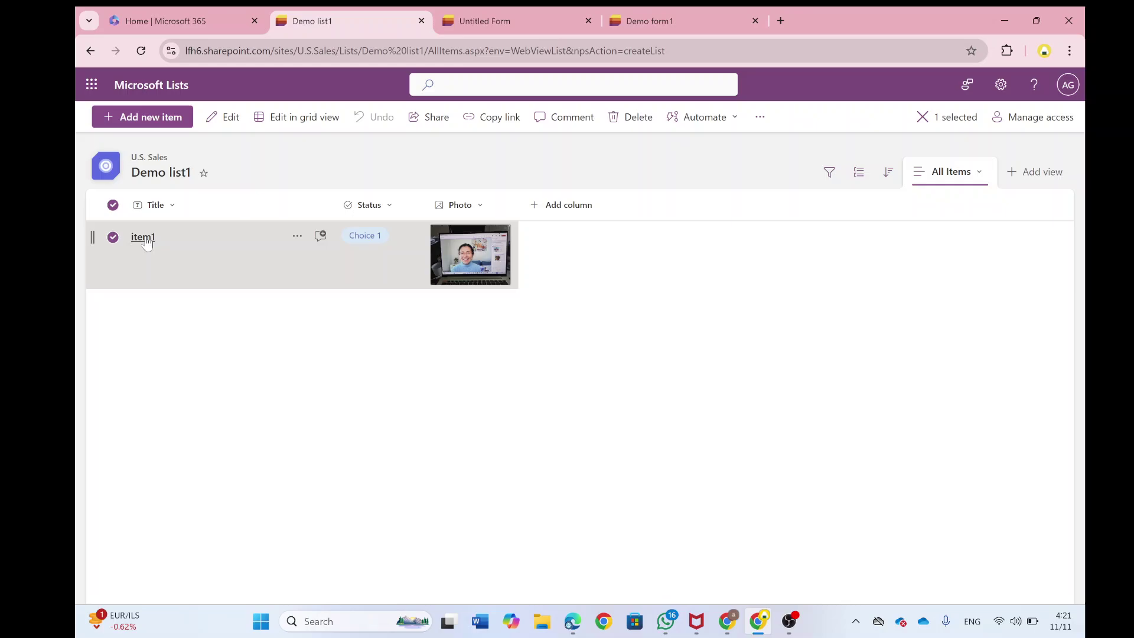
{"action": "left_click", "coordinate": [144, 239]}
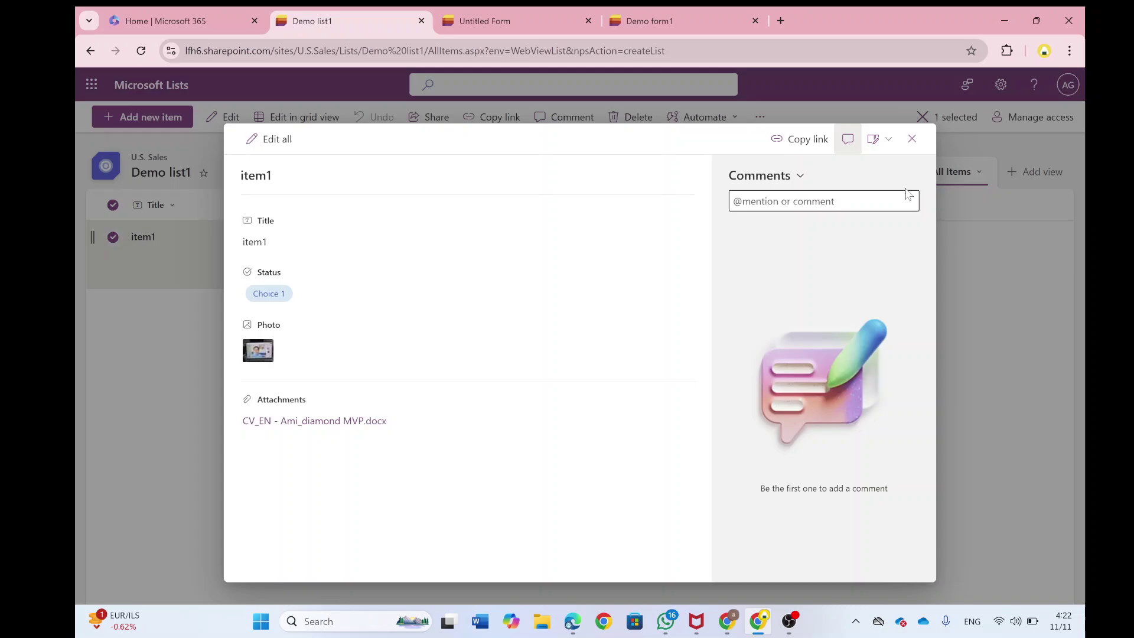
{"action": "left_click", "coordinate": [912, 138]}
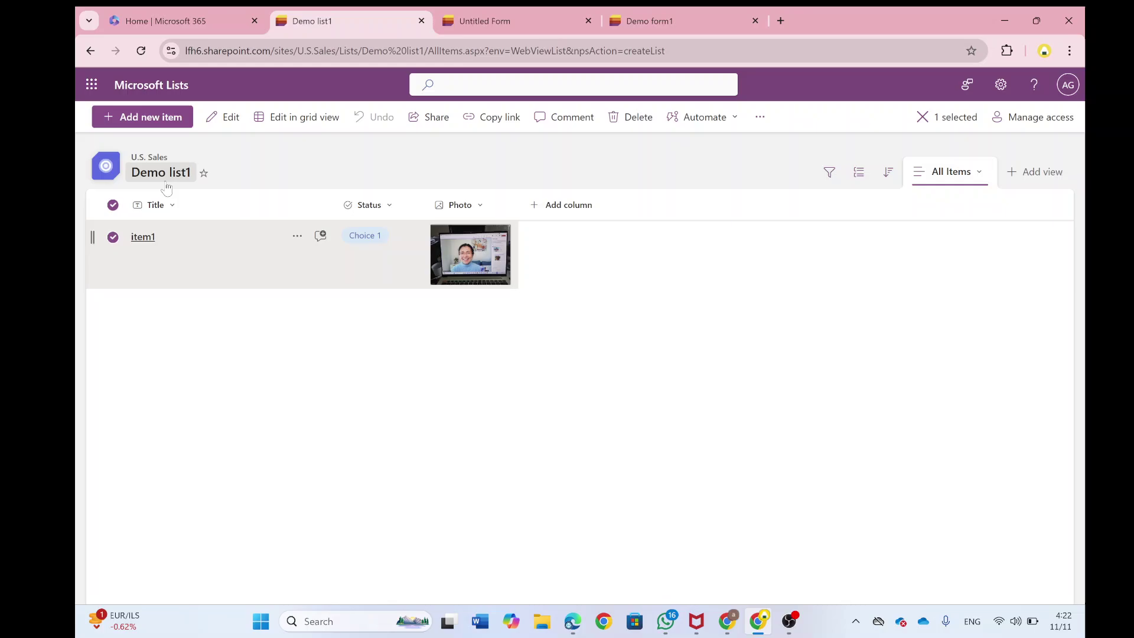
{"action": "left_click", "coordinate": [112, 237]}
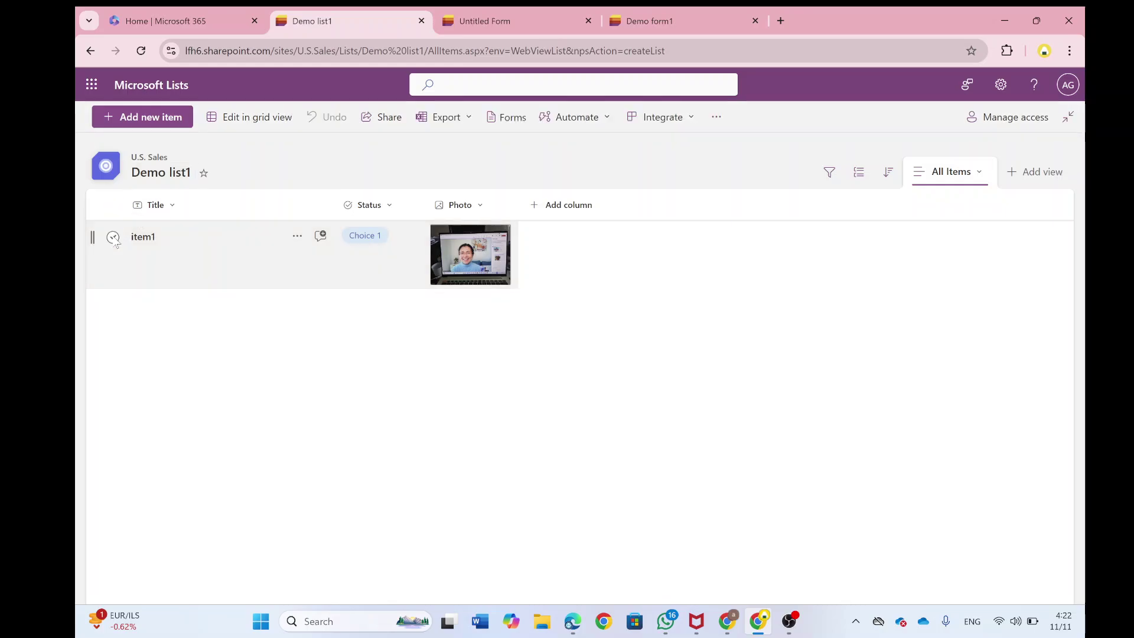
- Create the demo2 form with Photo and Attachments hidden and reach its sharing options
{"action": "left_click", "coordinate": [503, 117]}
{"action": "left_click", "coordinate": [268, 265]}
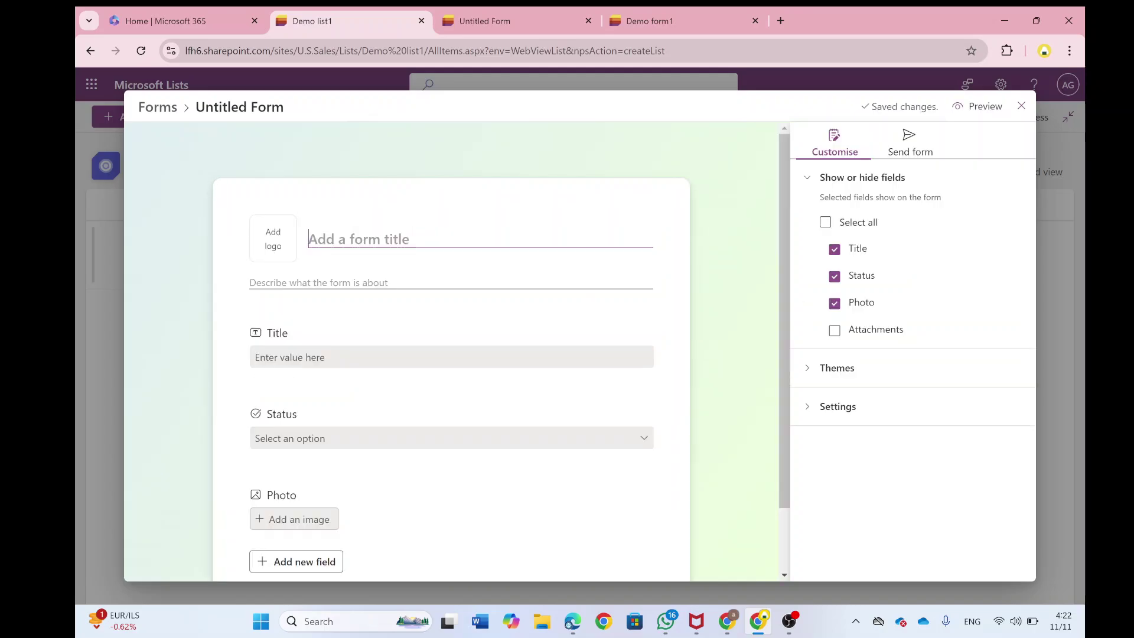
{"action": "type", "text": "demo2"}
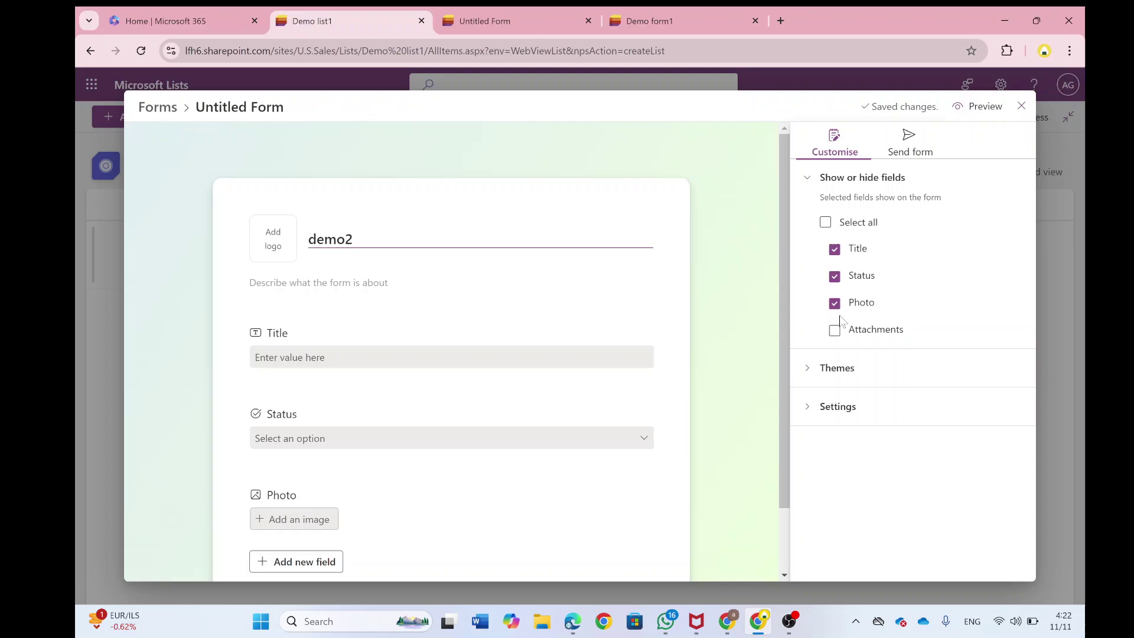
{"action": "left_click", "coordinate": [835, 304]}
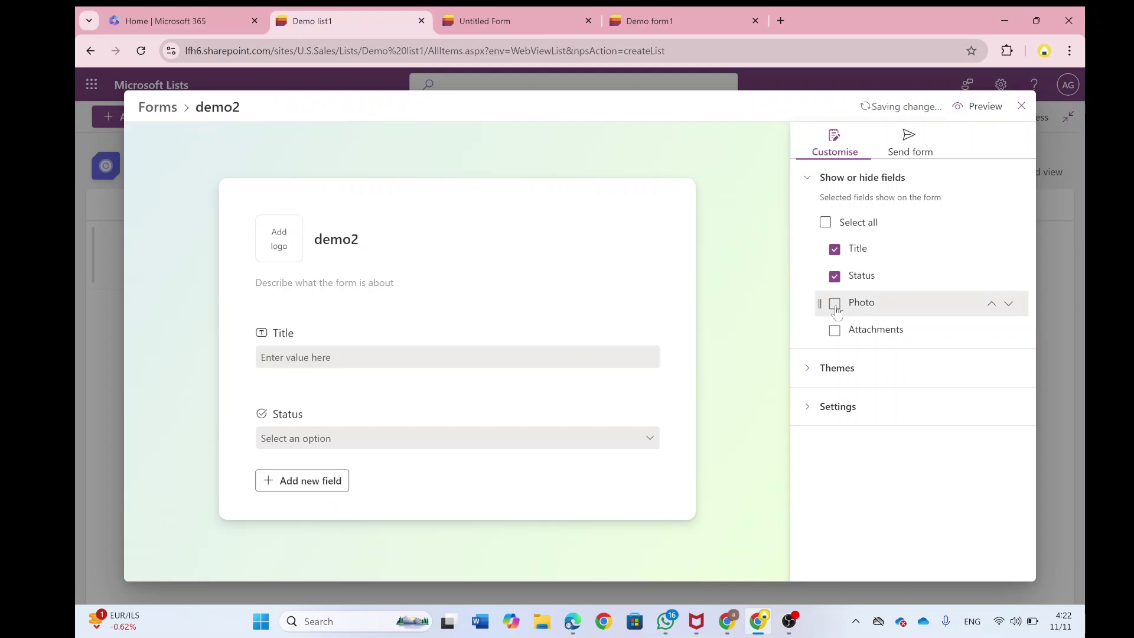
{"action": "left_click", "coordinate": [910, 142]}
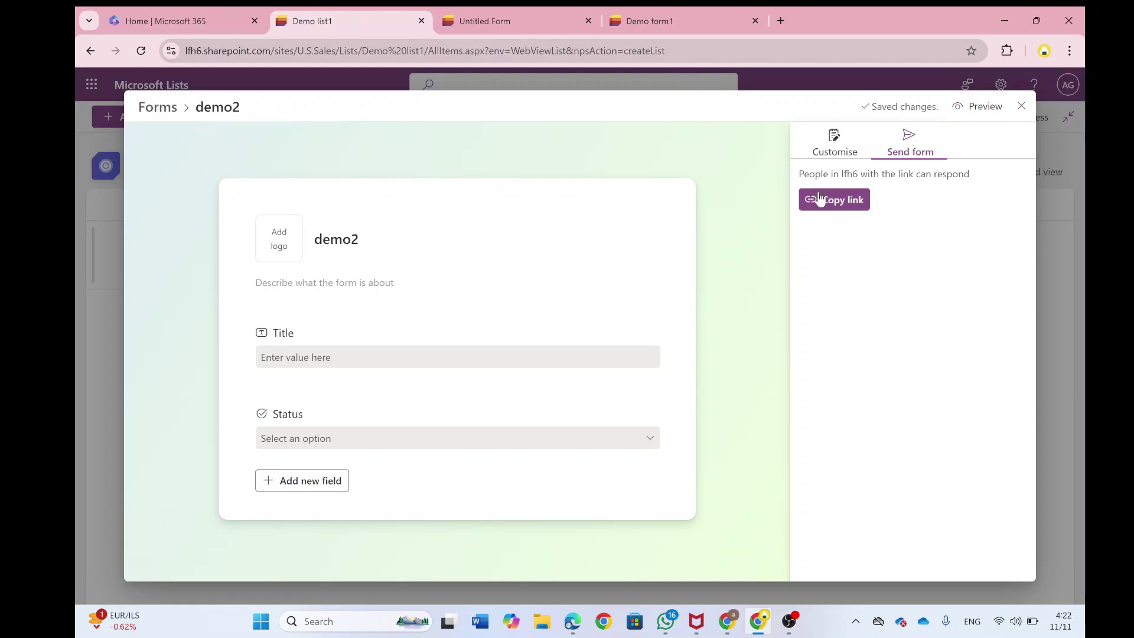
- Load the pasted form link in a new tab and make a trial entry with Status Choice 1
{"action": "left_click", "coordinate": [780, 22]}
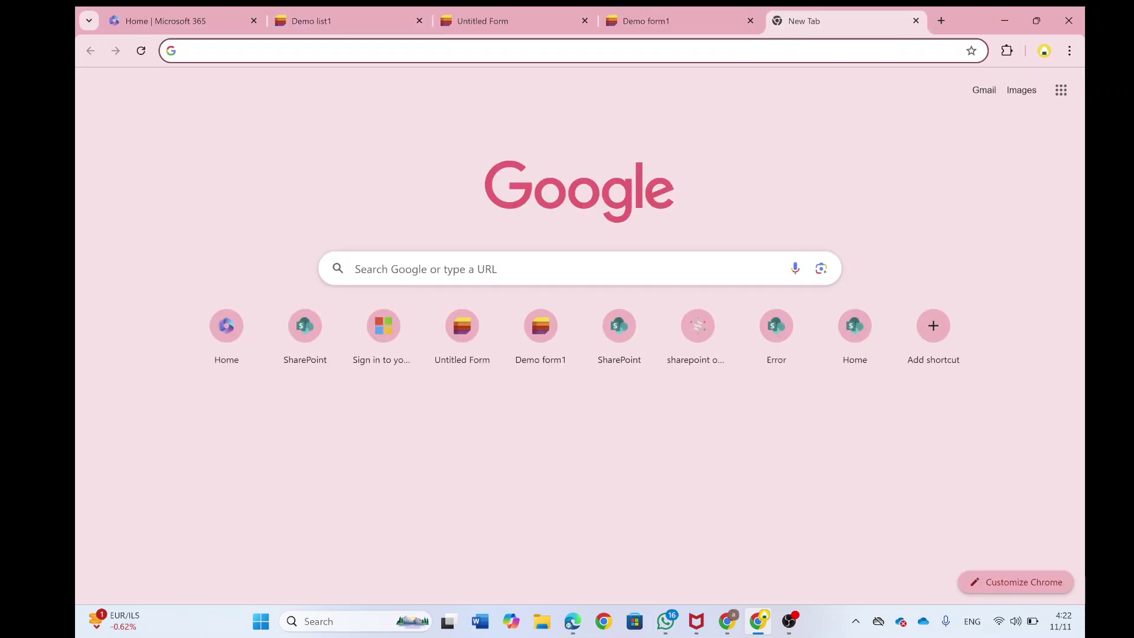
{"action": "key", "text": "ctrl+v"}
{"action": "key", "text": "Return"}
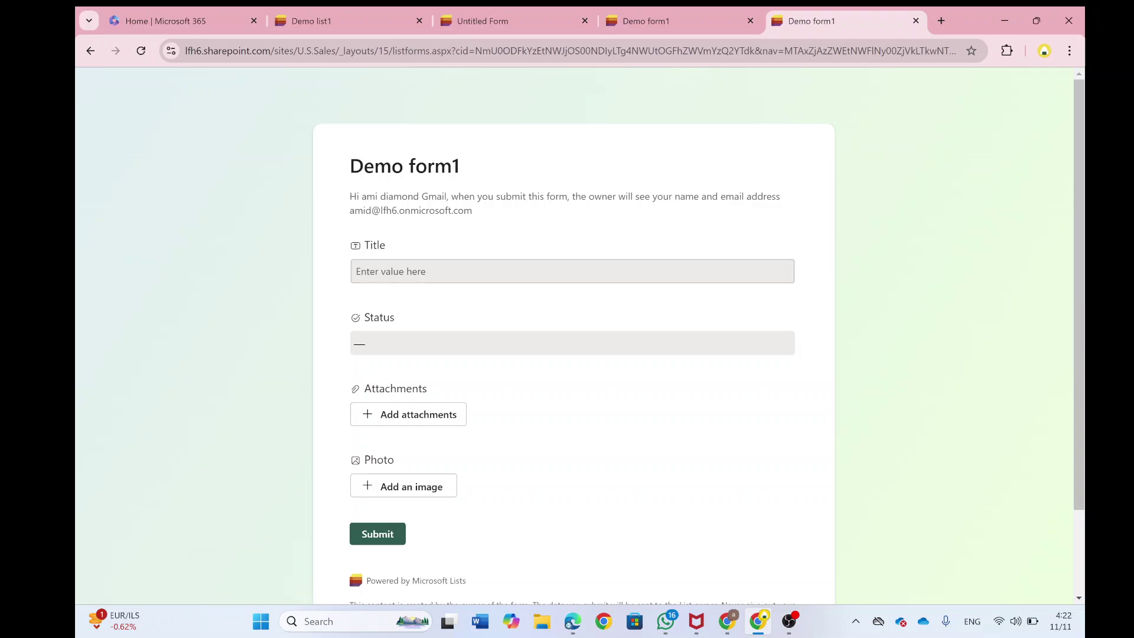
{"action": "left_click", "coordinate": [427, 270]}
{"action": "type", "text": "d"}
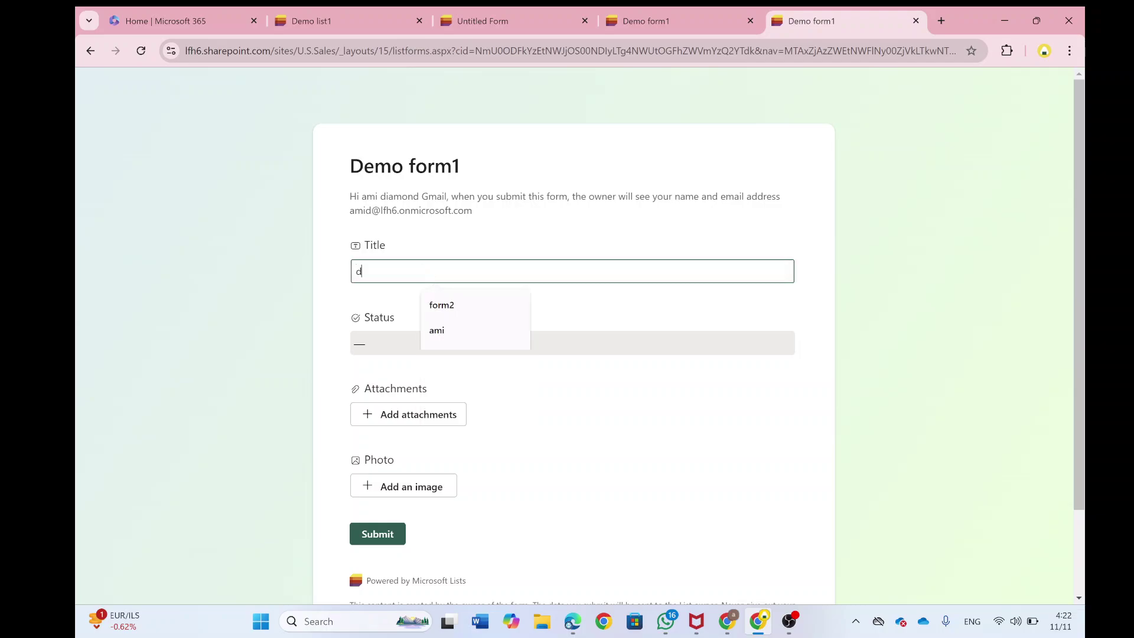
{"action": "type", "text": "sadasd"}
{"action": "left_click", "coordinate": [364, 343]}
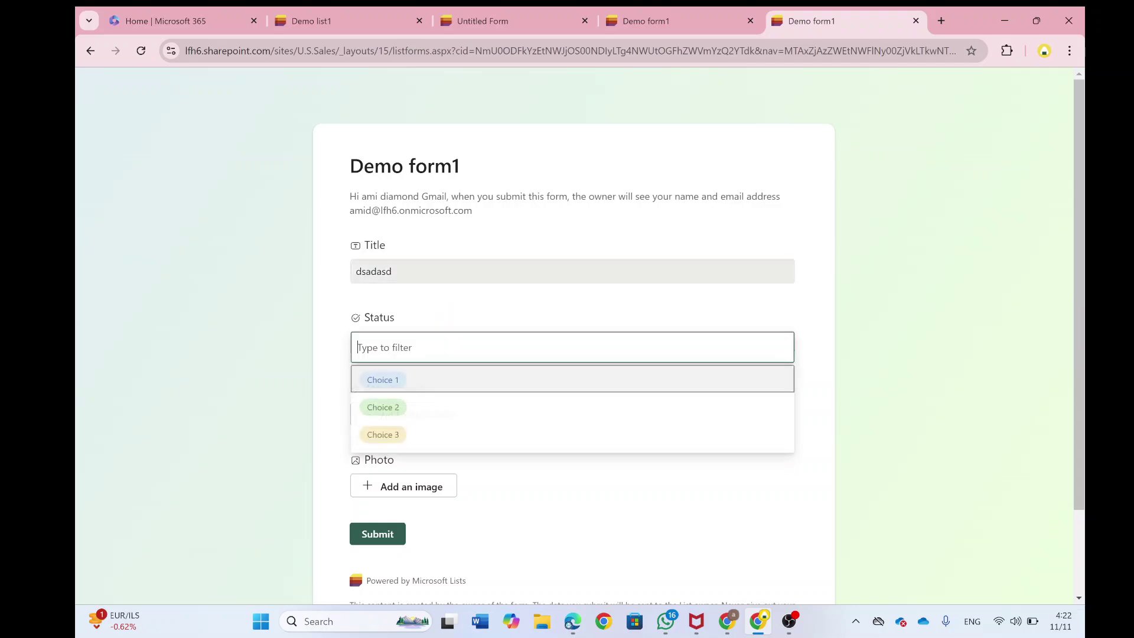
{"action": "left_click", "coordinate": [389, 391]}
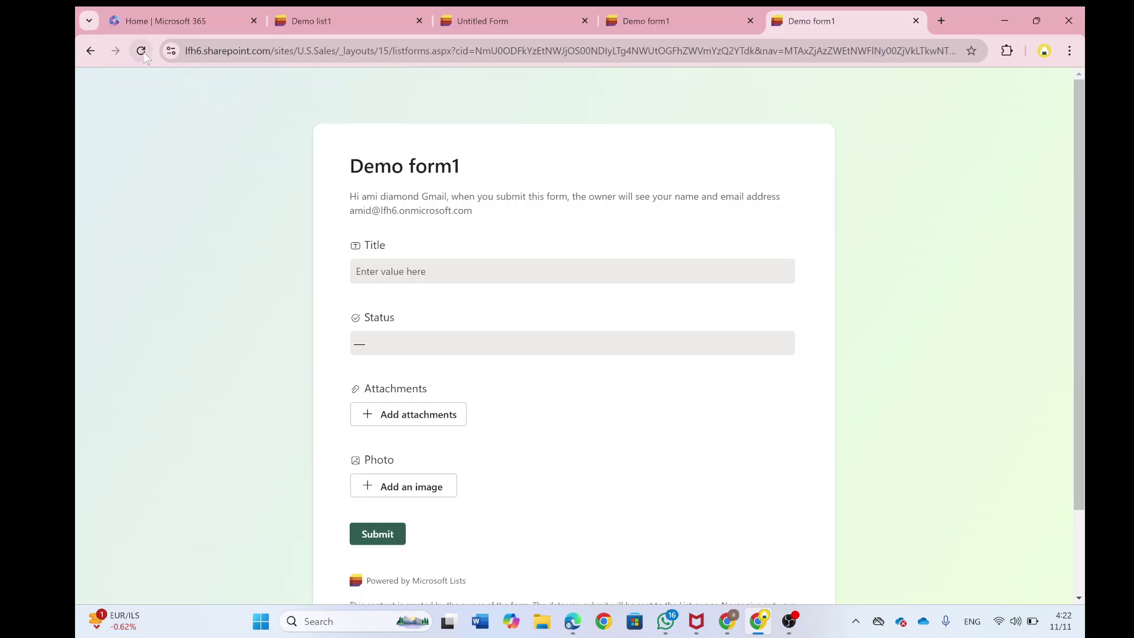
- Reload to discard the trial entry and switch back through the tabs to Demo list1
{"action": "left_click", "coordinate": [141, 50]}
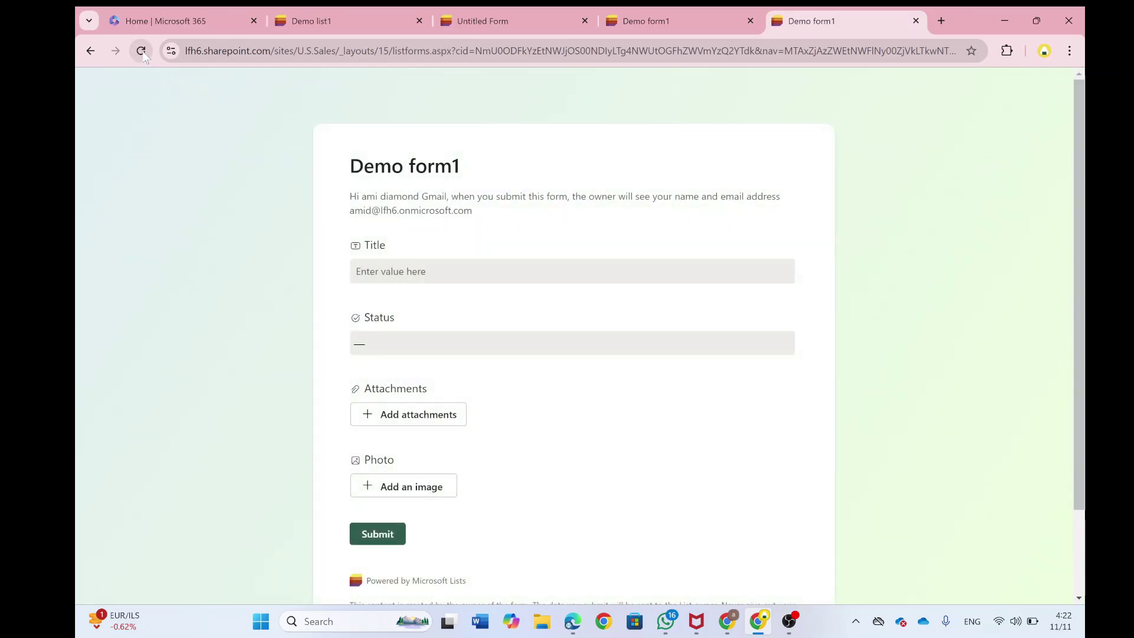
{"action": "left_click", "coordinate": [674, 27]}
{"action": "left_click", "coordinate": [501, 26]}
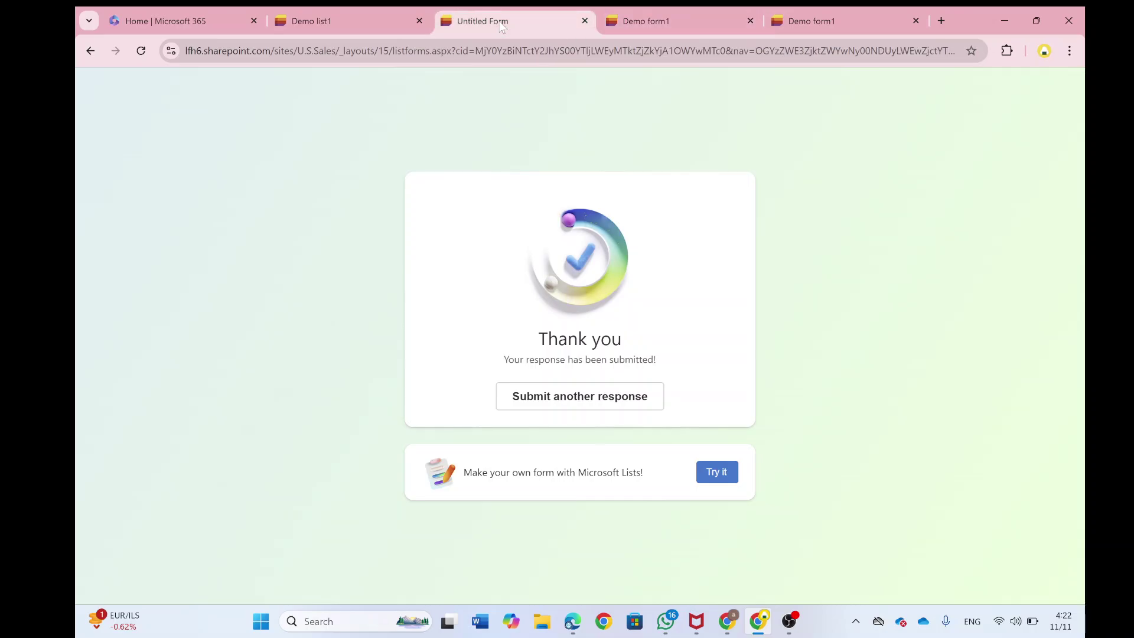
{"action": "left_click", "coordinate": [392, 13]}
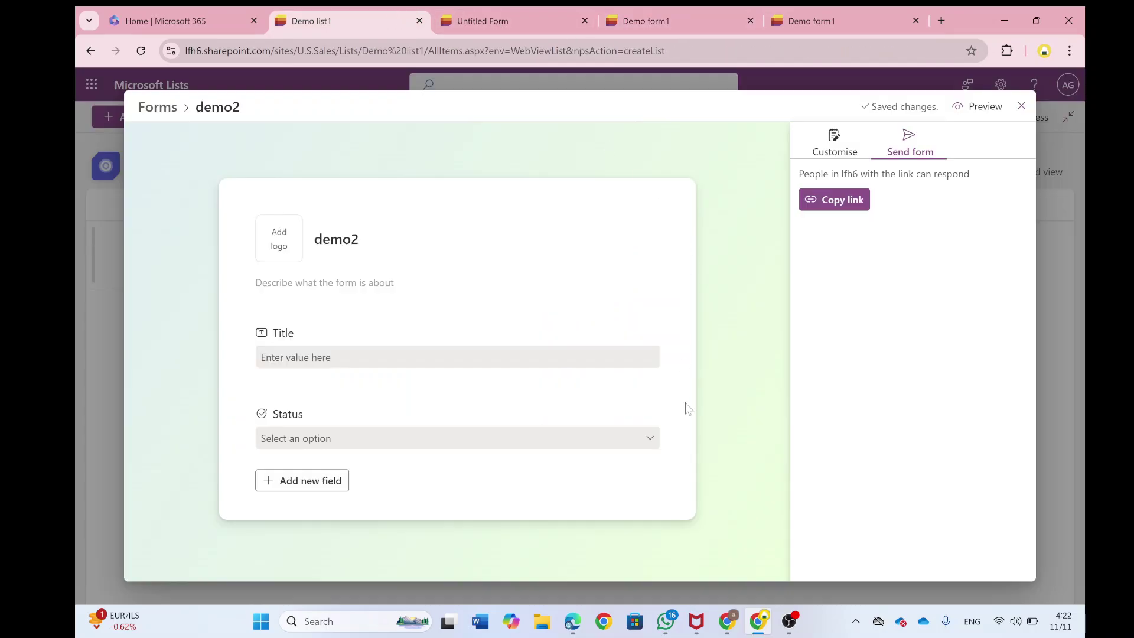
- Preview demo2, reopen it from Forms, and copy its share link
{"action": "left_click", "coordinate": [980, 111]}
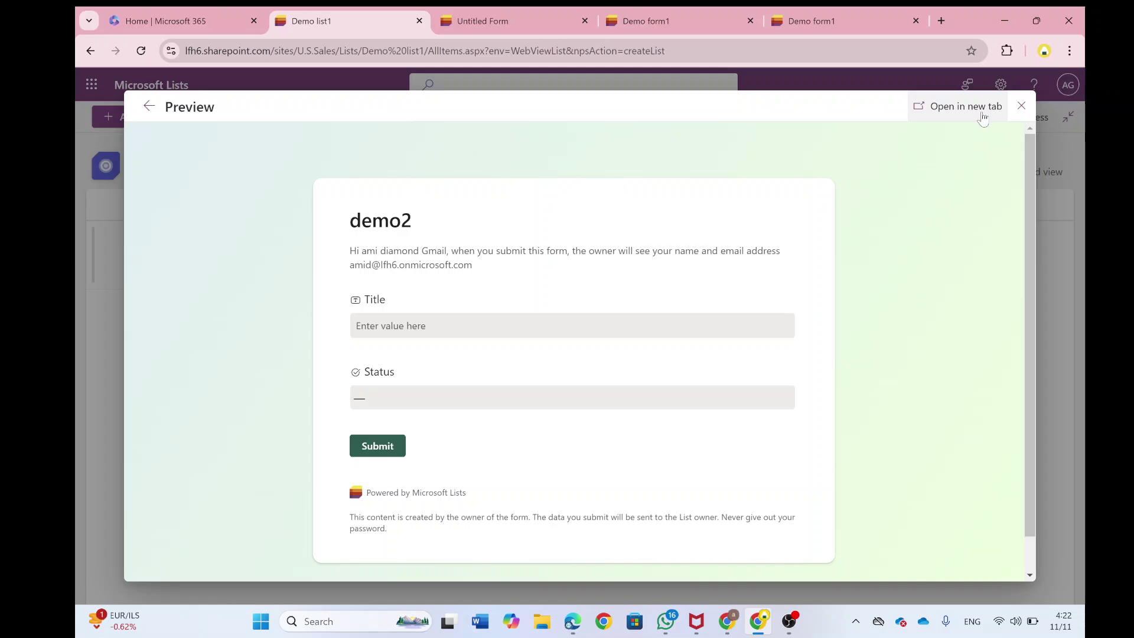
{"action": "left_click", "coordinate": [1022, 105]}
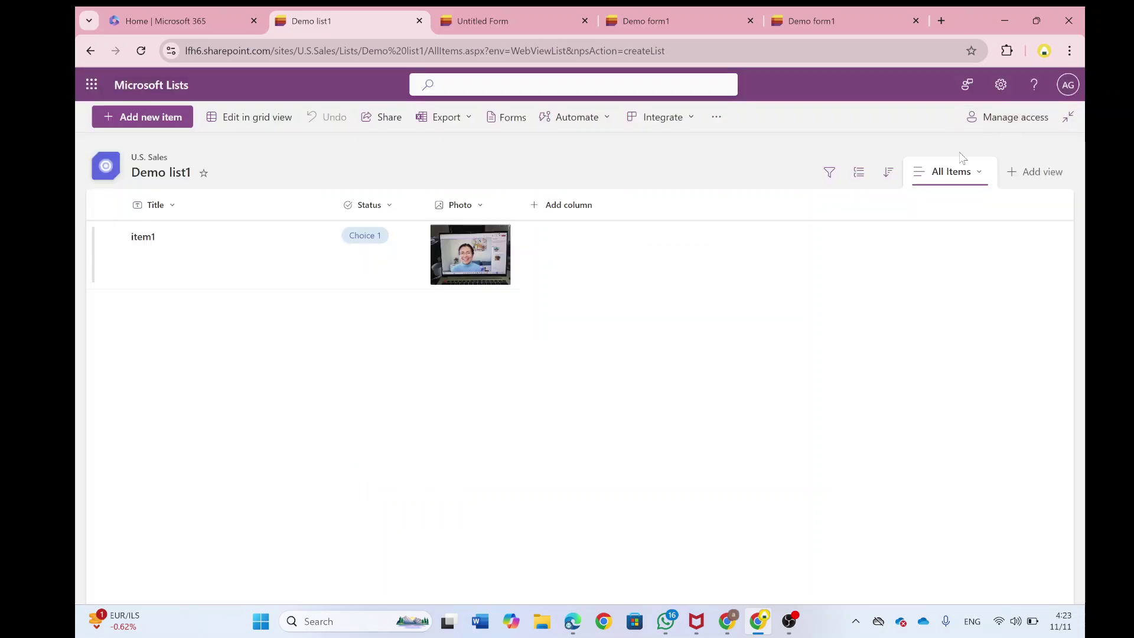
{"action": "left_click", "coordinate": [506, 120]}
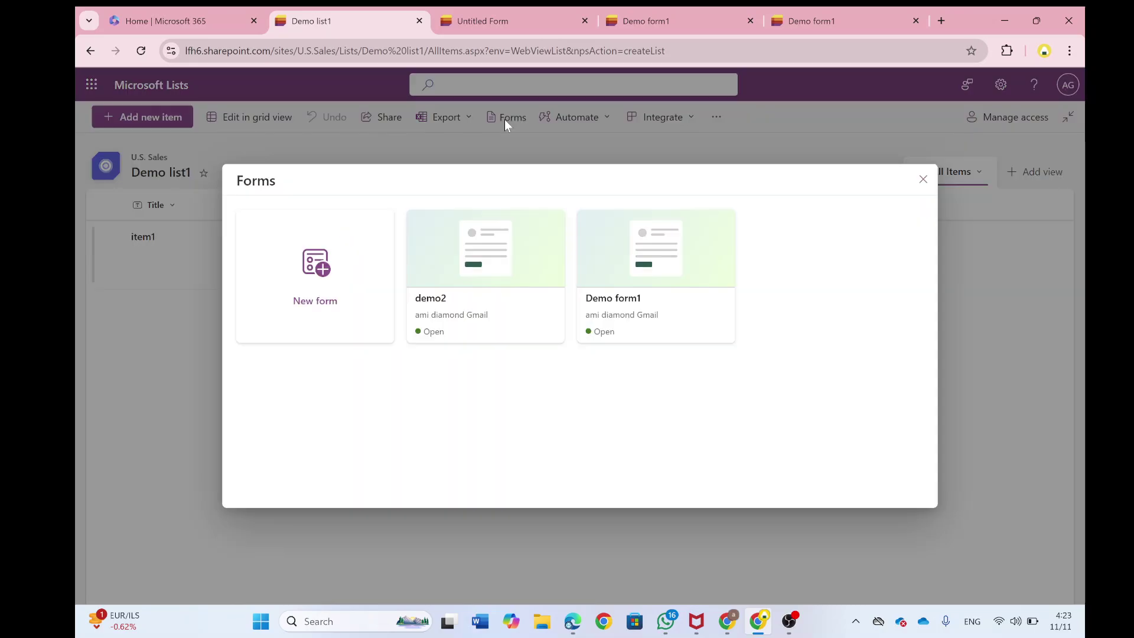
{"action": "left_click", "coordinate": [451, 267]}
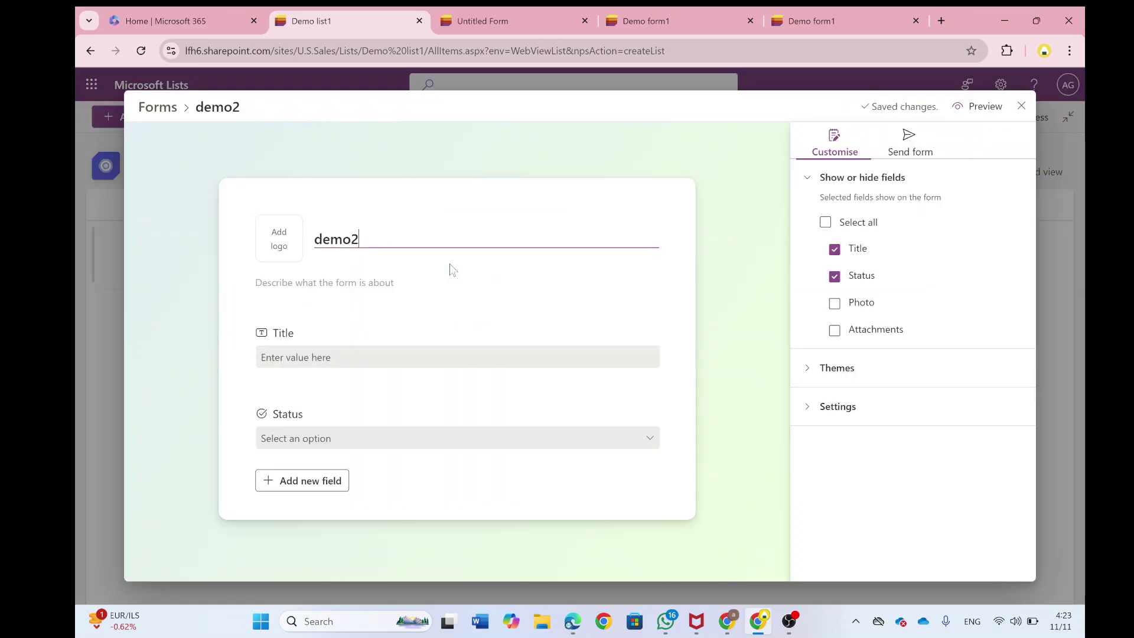
{"action": "left_click", "coordinate": [913, 149]}
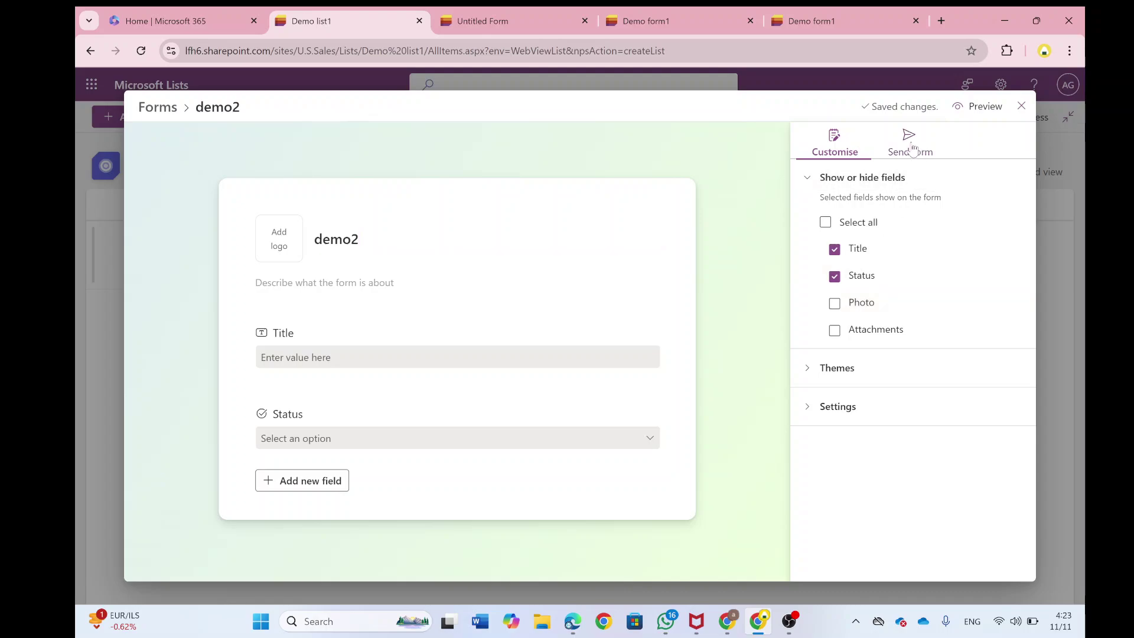
{"action": "left_click", "coordinate": [846, 206]}
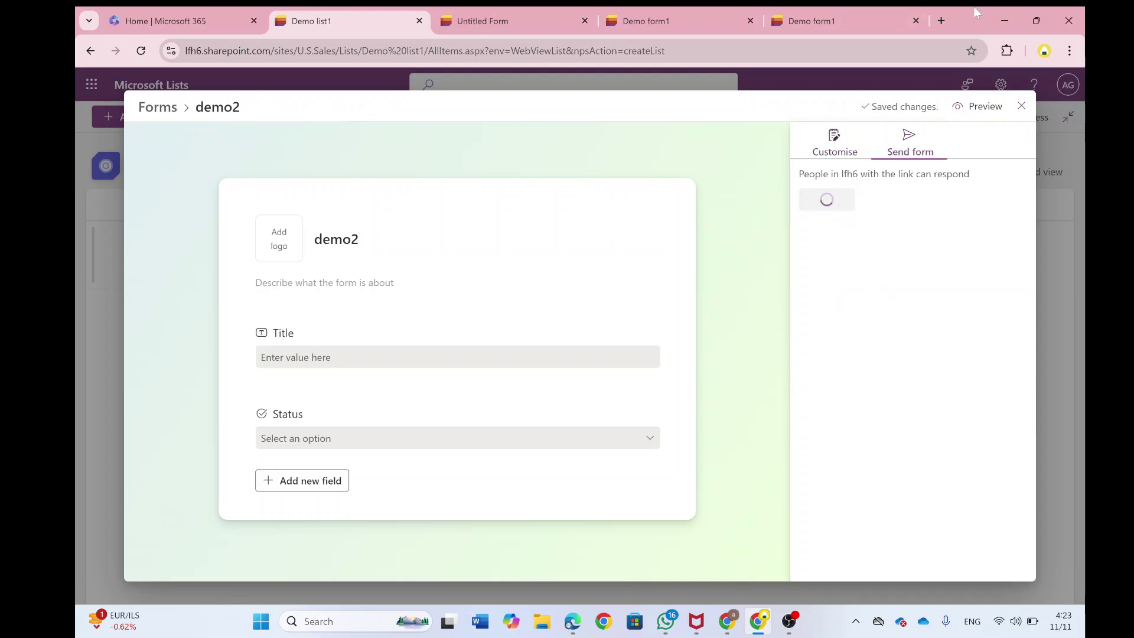
- Load demo2 in a new tab and submit a response titled 323 with Status Choice 1
{"action": "left_click", "coordinate": [941, 24]}
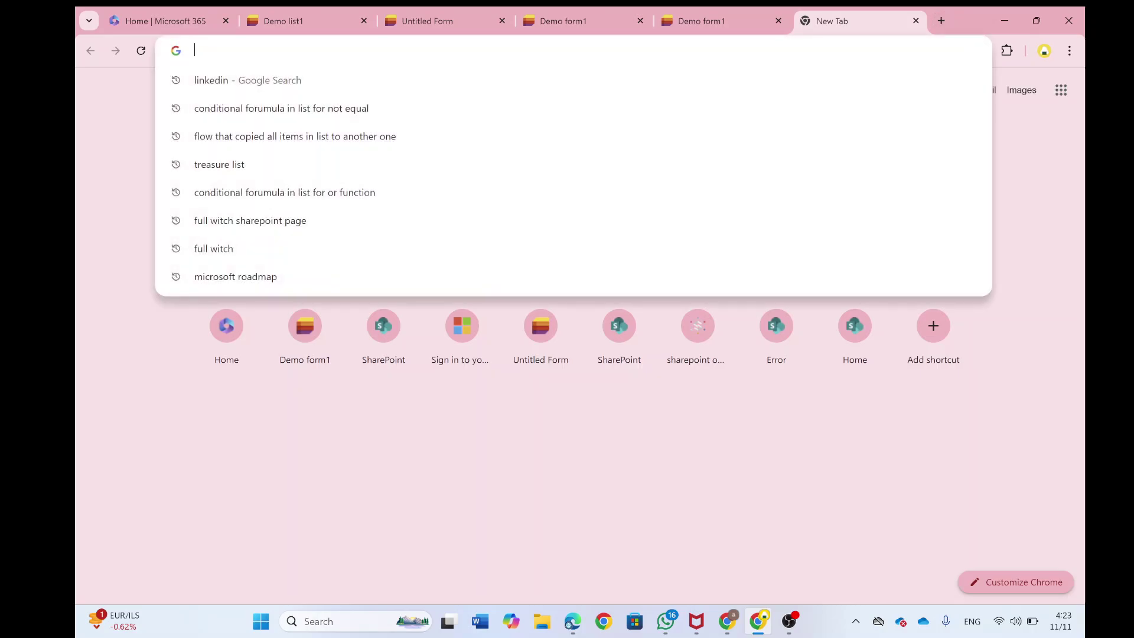
{"action": "key", "text": "ctrl+v"}
{"action": "key", "text": "Return"}
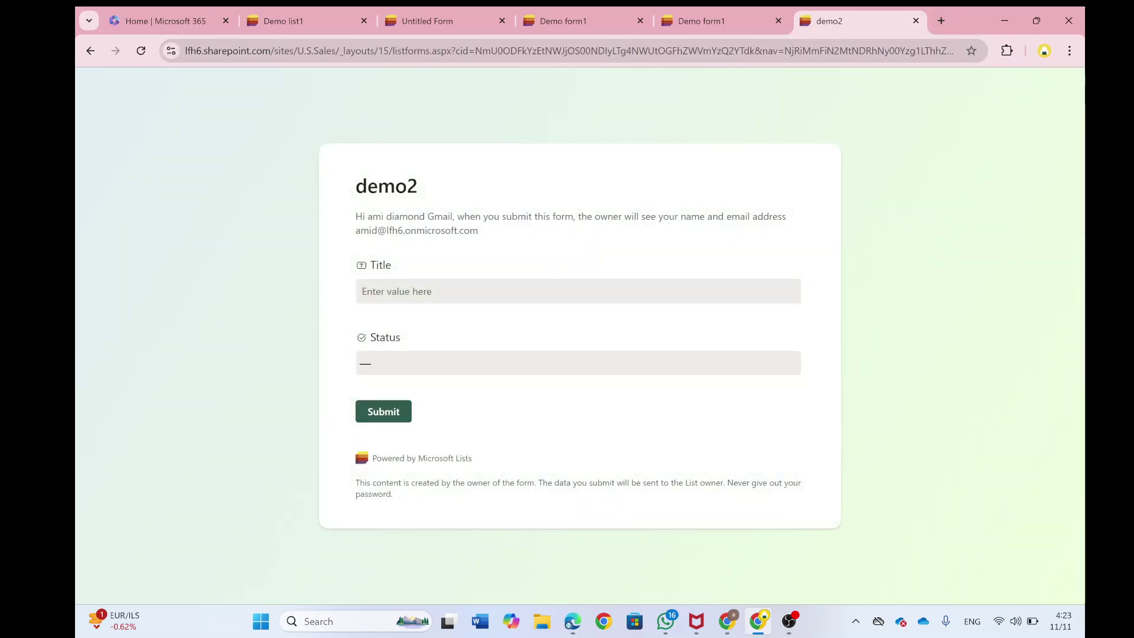
{"action": "left_click", "coordinate": [399, 290]}
{"action": "type", "text": "3"}
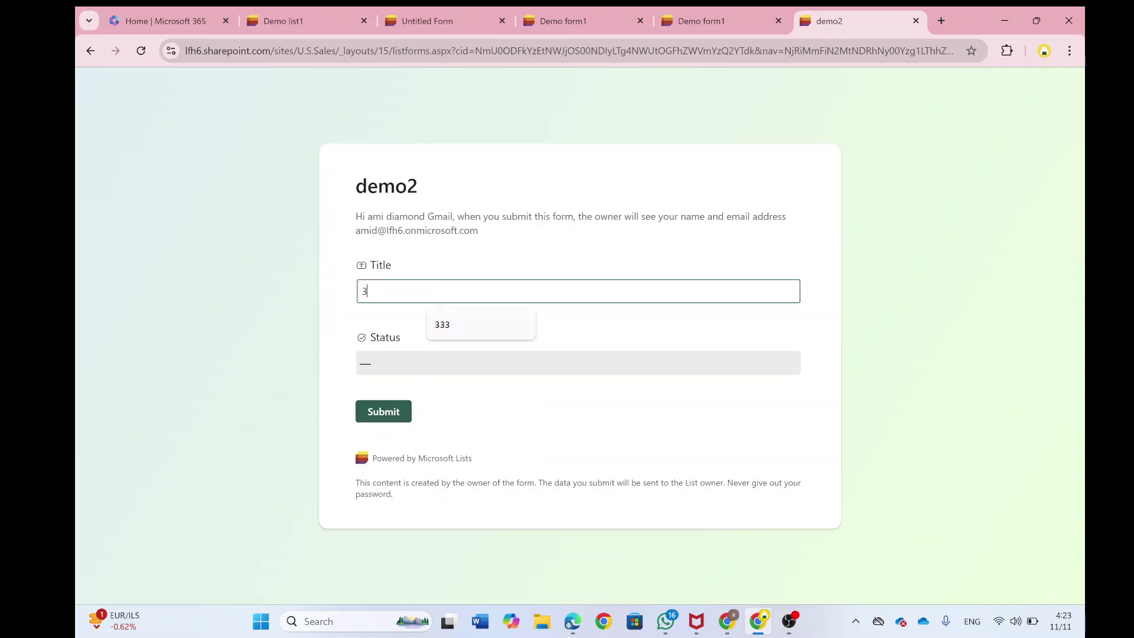
{"action": "type", "text": "23"}
{"action": "left_click", "coordinate": [401, 362]}
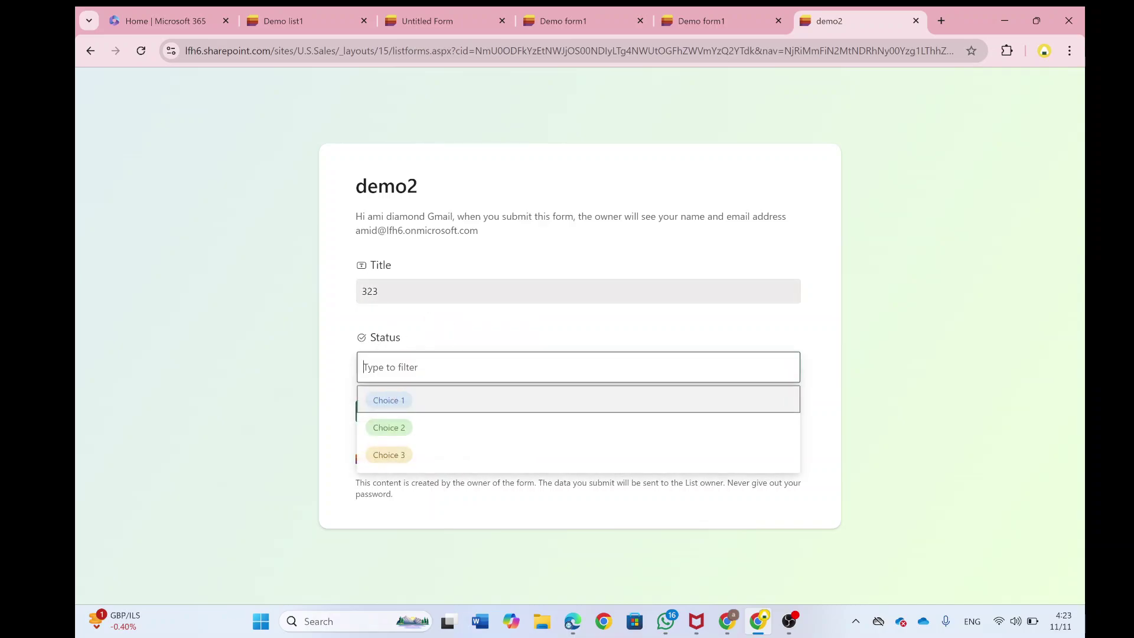
{"action": "left_click", "coordinate": [384, 398]}
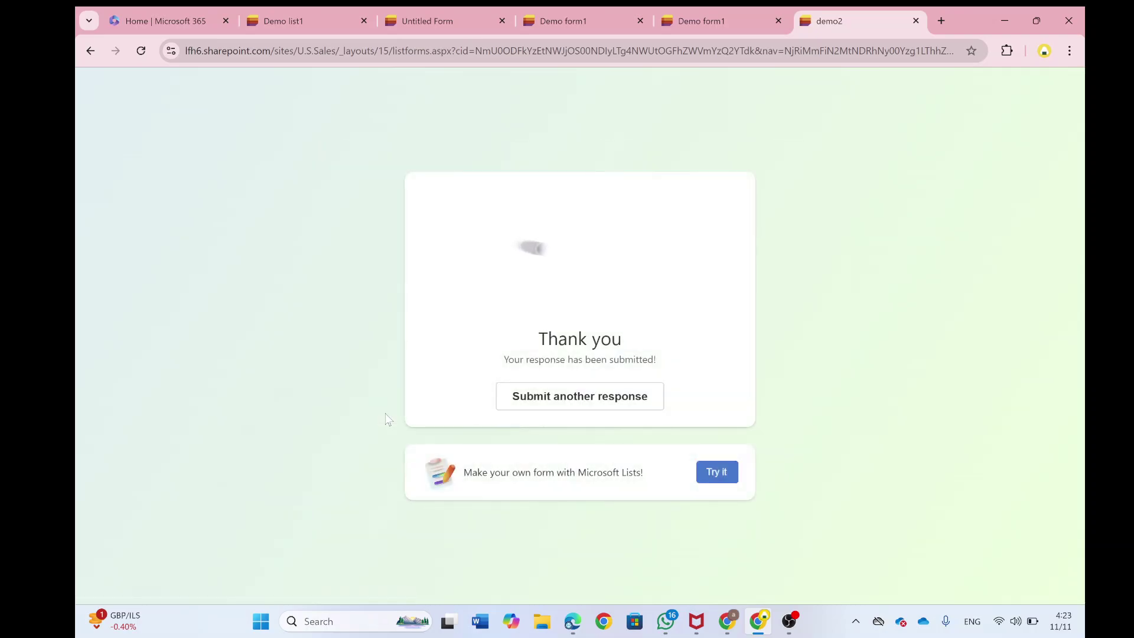
{"action": "left_click", "coordinate": [294, 18]}
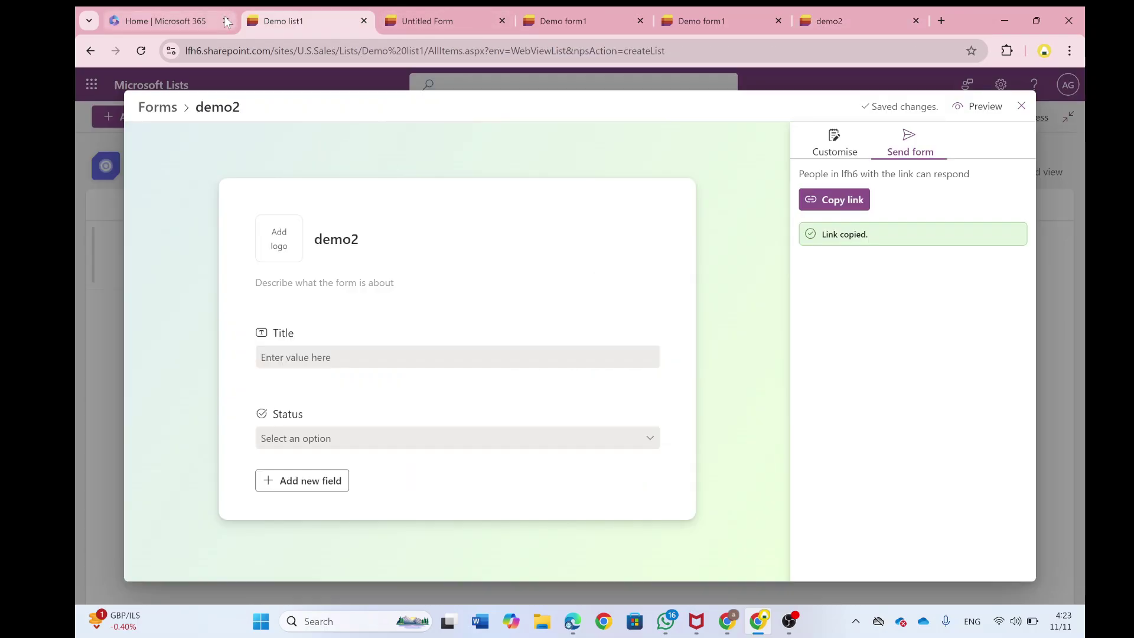
- Close the demo2 form editor and refresh Demo list1 so item 323 appears
{"action": "left_click", "coordinate": [1020, 105]}
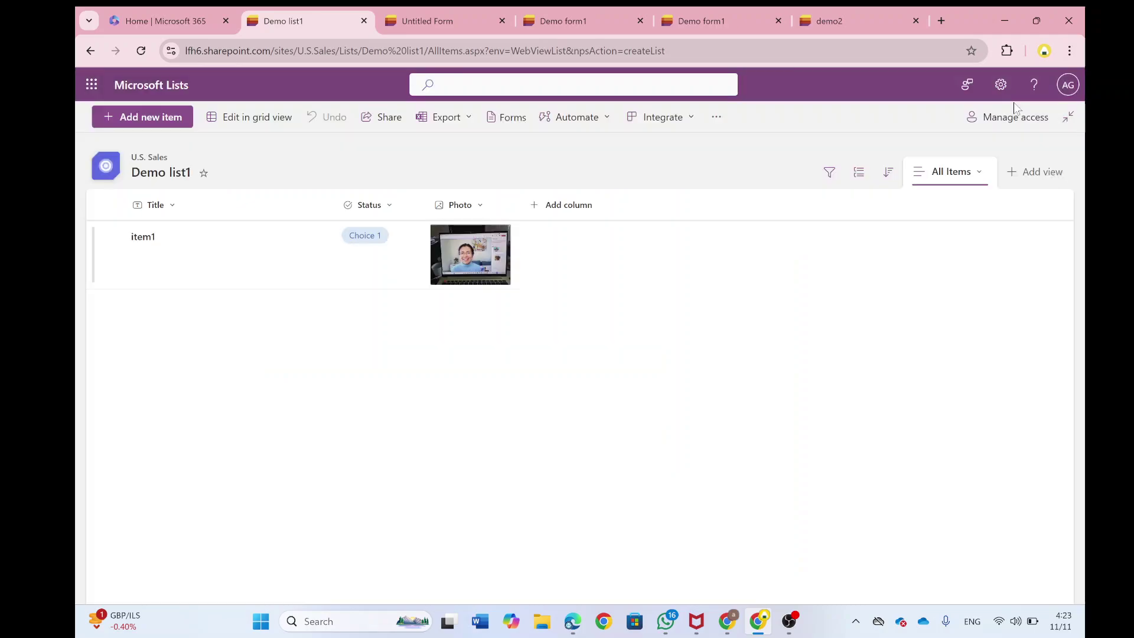
{"action": "left_click", "coordinate": [148, 51]}
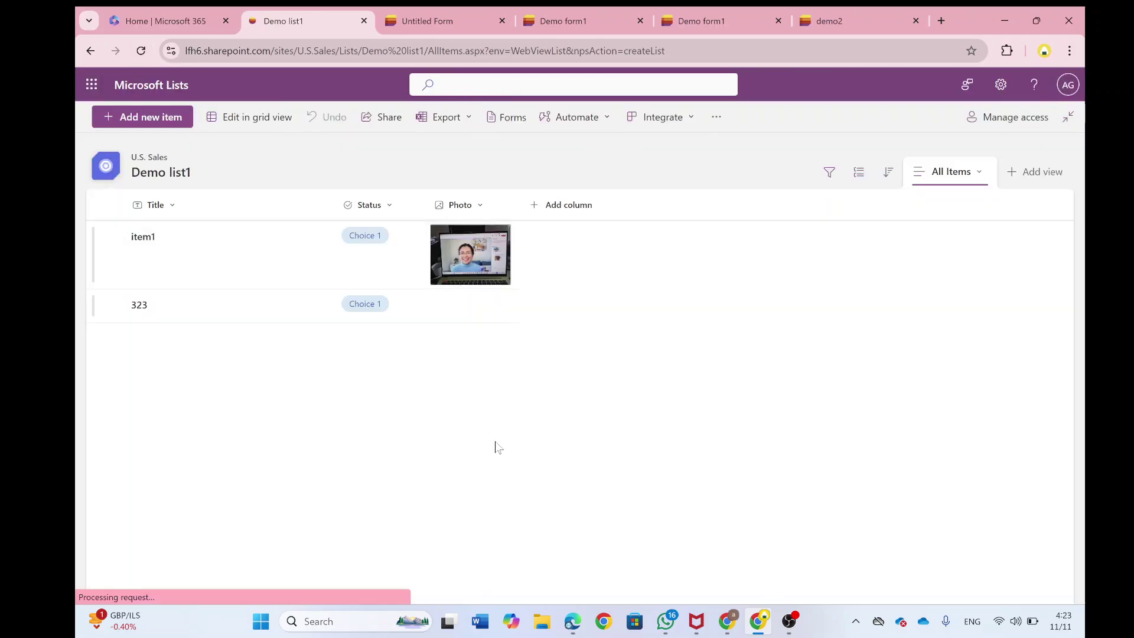